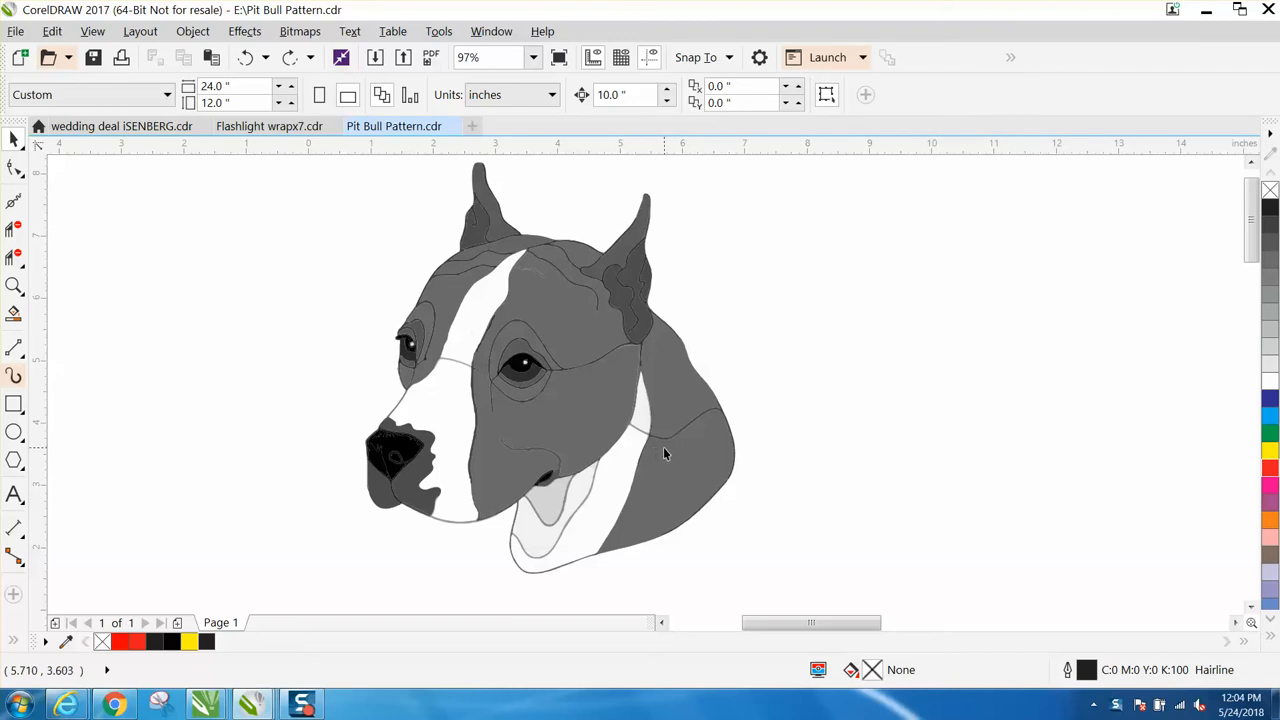
Select all objects of the dog head, remove their fill and give them a red outline.
scroll(663, 454, down, 2)
drag(460, 281, 593, 463)
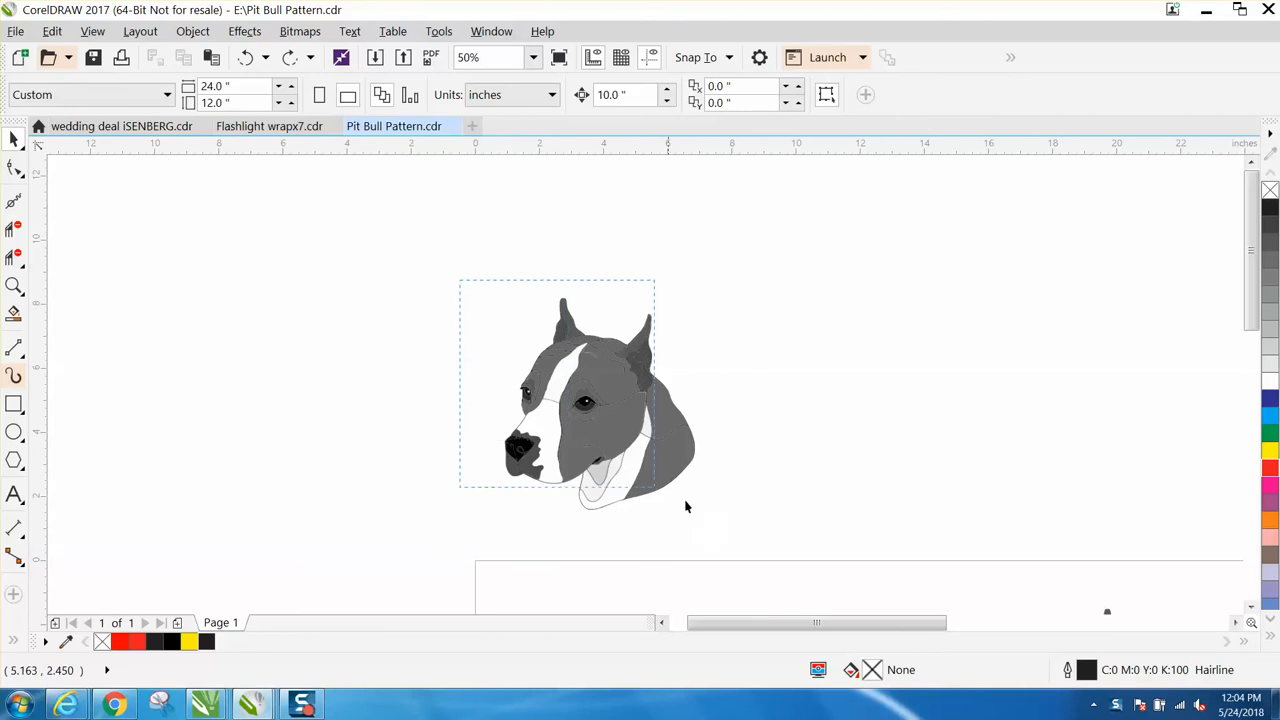
drag(750, 515, 750, 515)
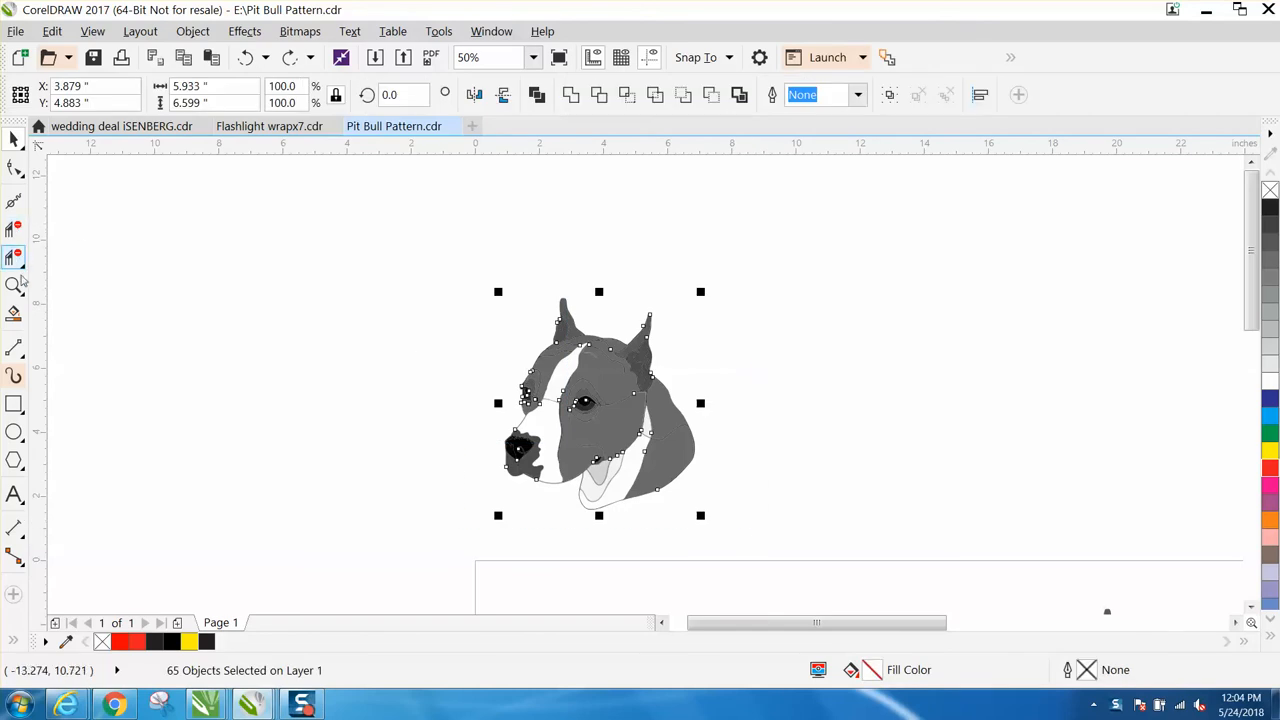
click(14, 286)
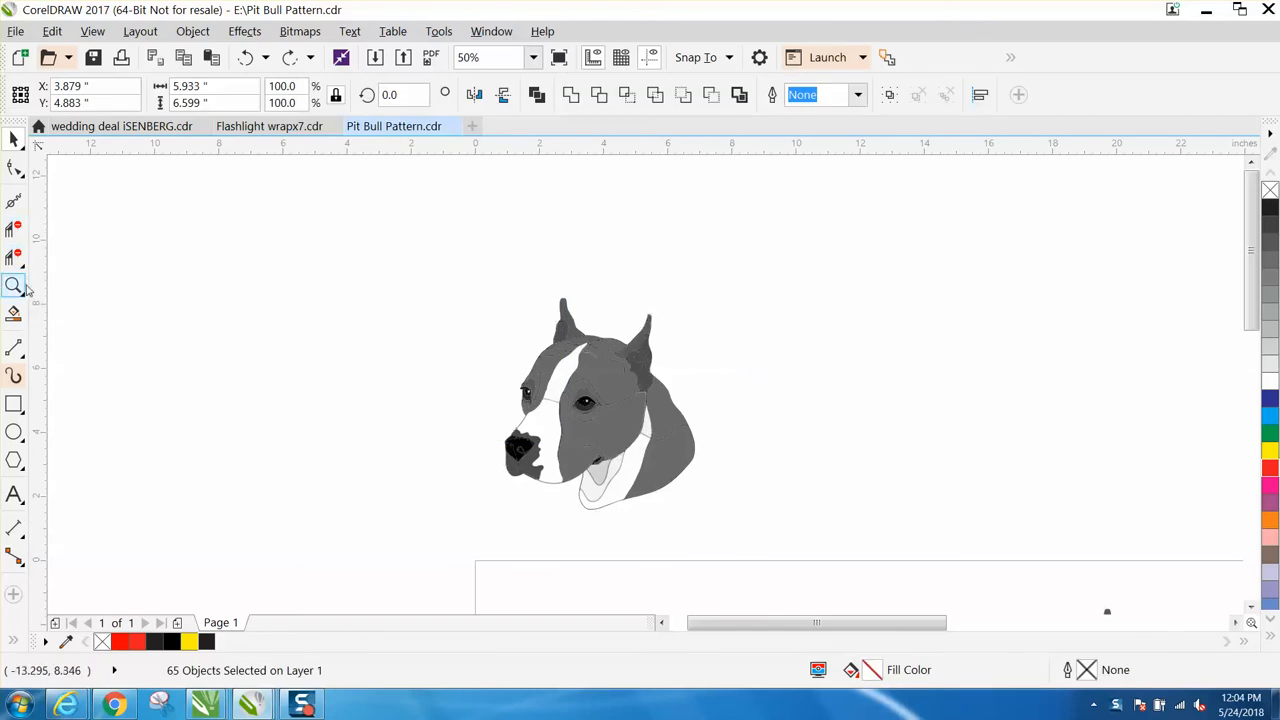
drag(410, 291, 848, 538)
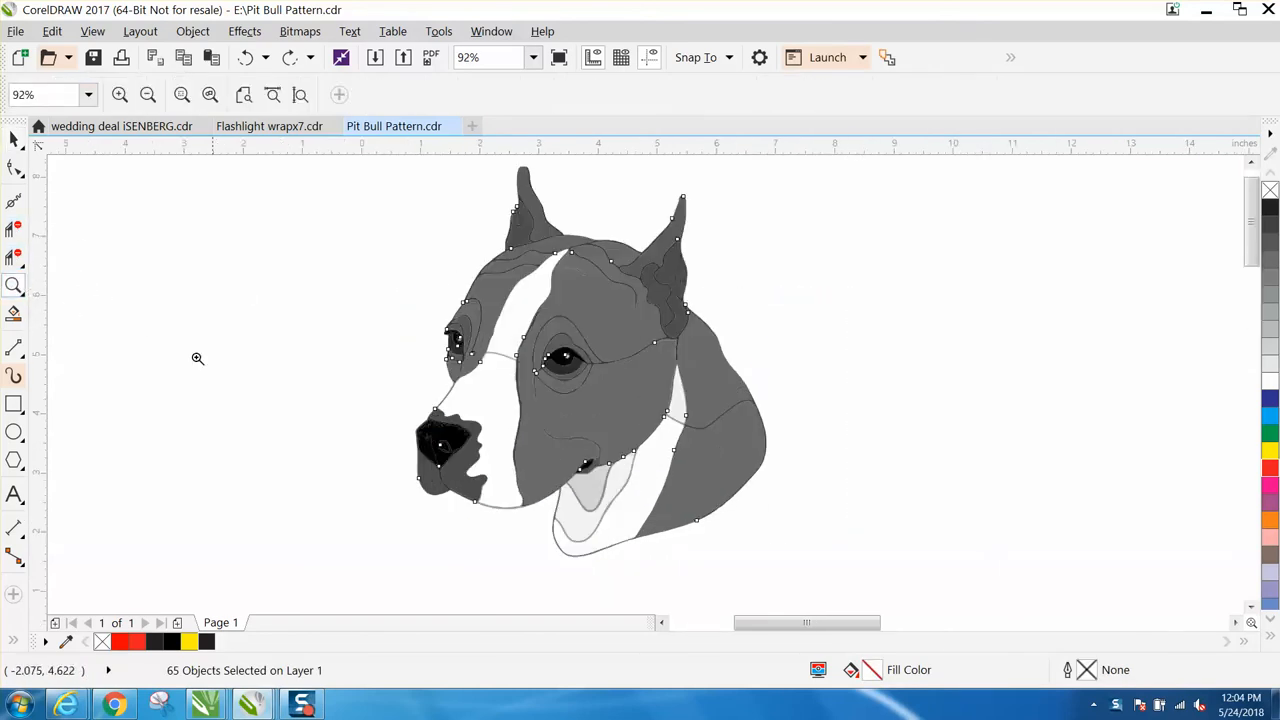
click(14, 142)
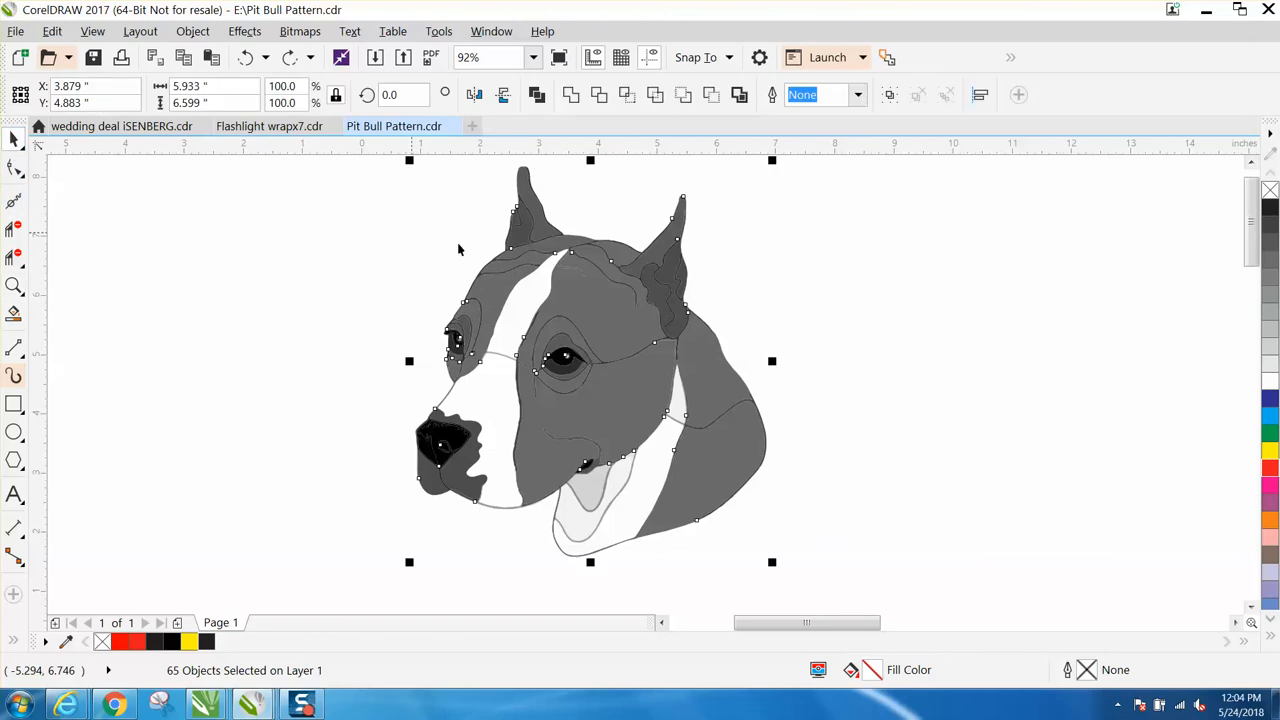
click(1268, 192)
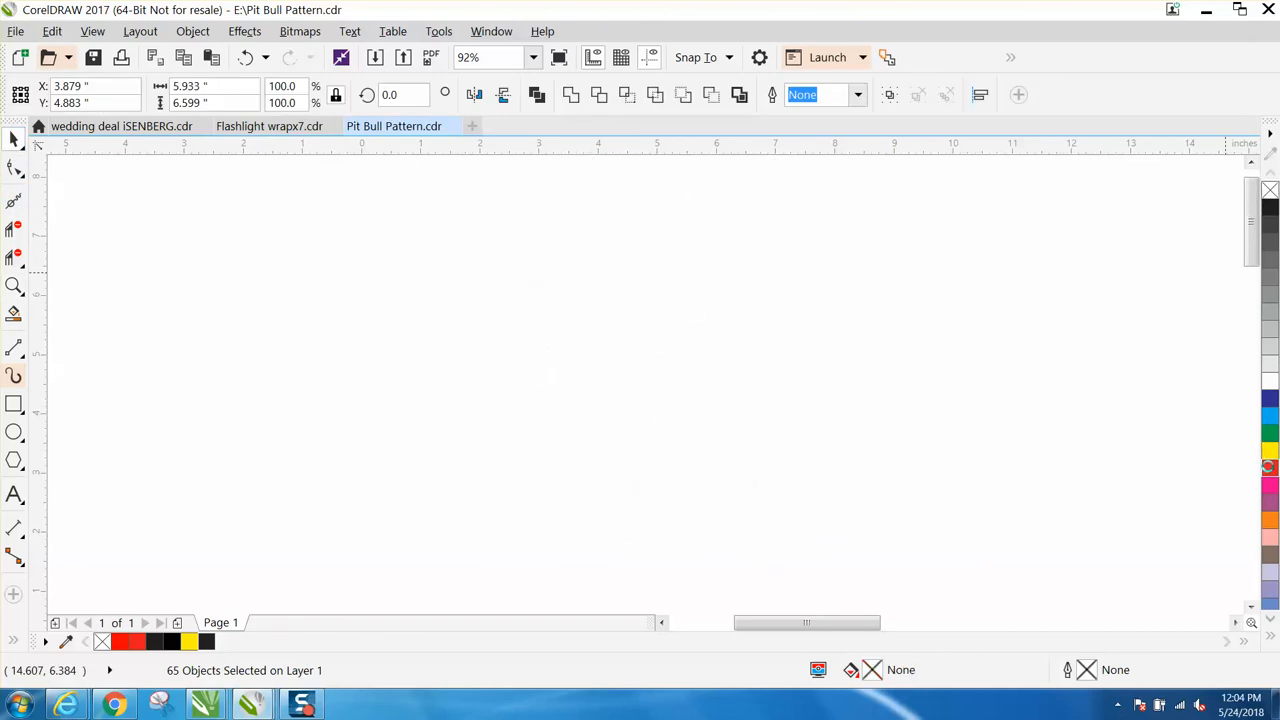
right_click(1269, 469)
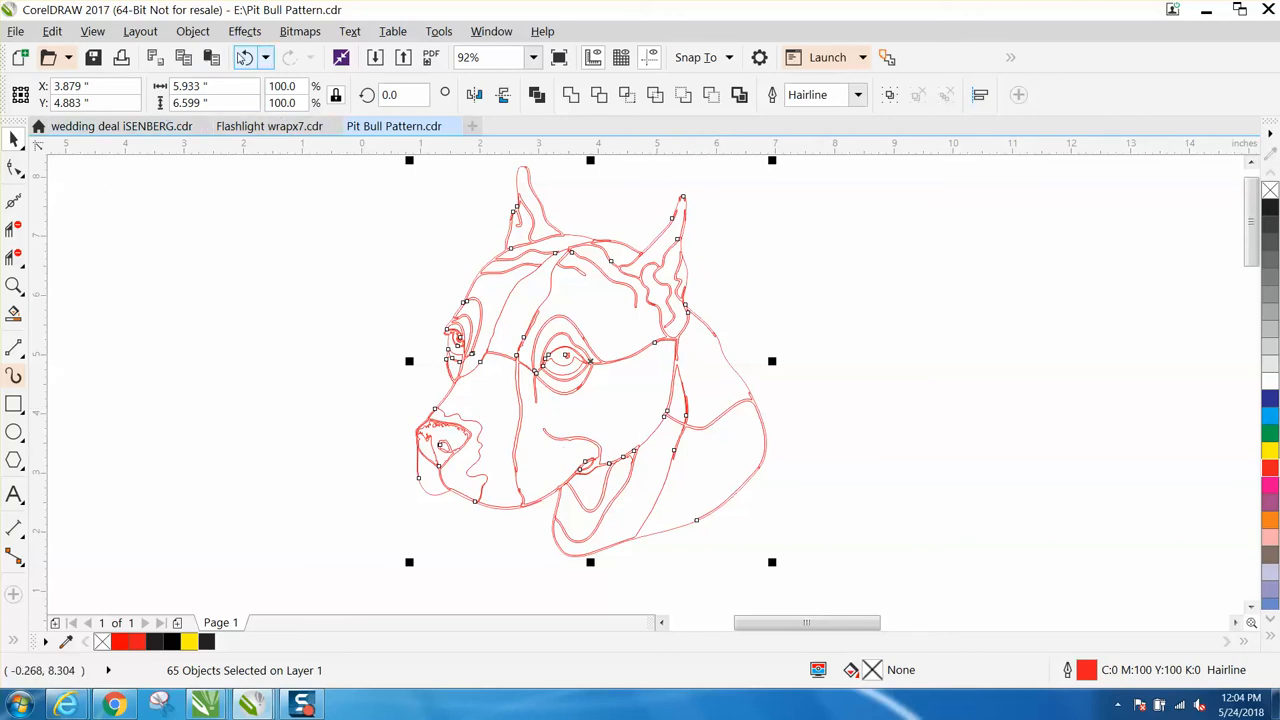
Undo the red outline and the fill removal on the dog head, and deselect everything.
click(244, 58)
click(244, 58)
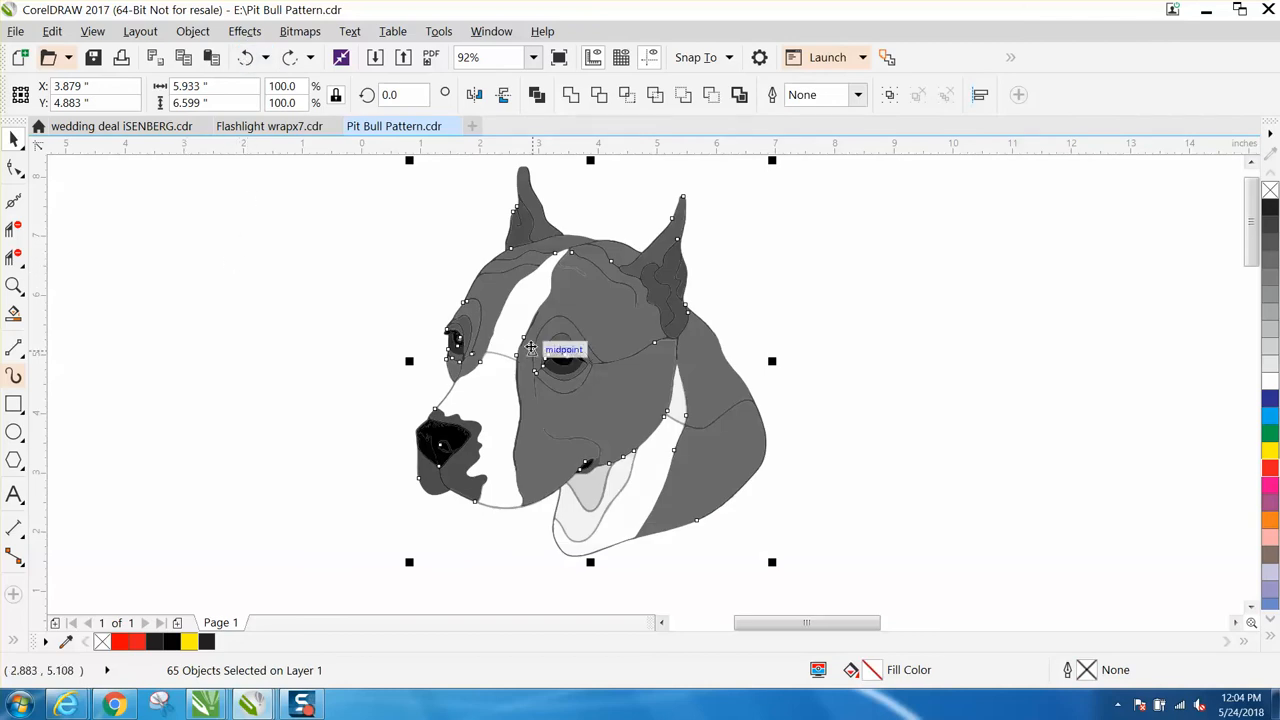
click(193, 31)
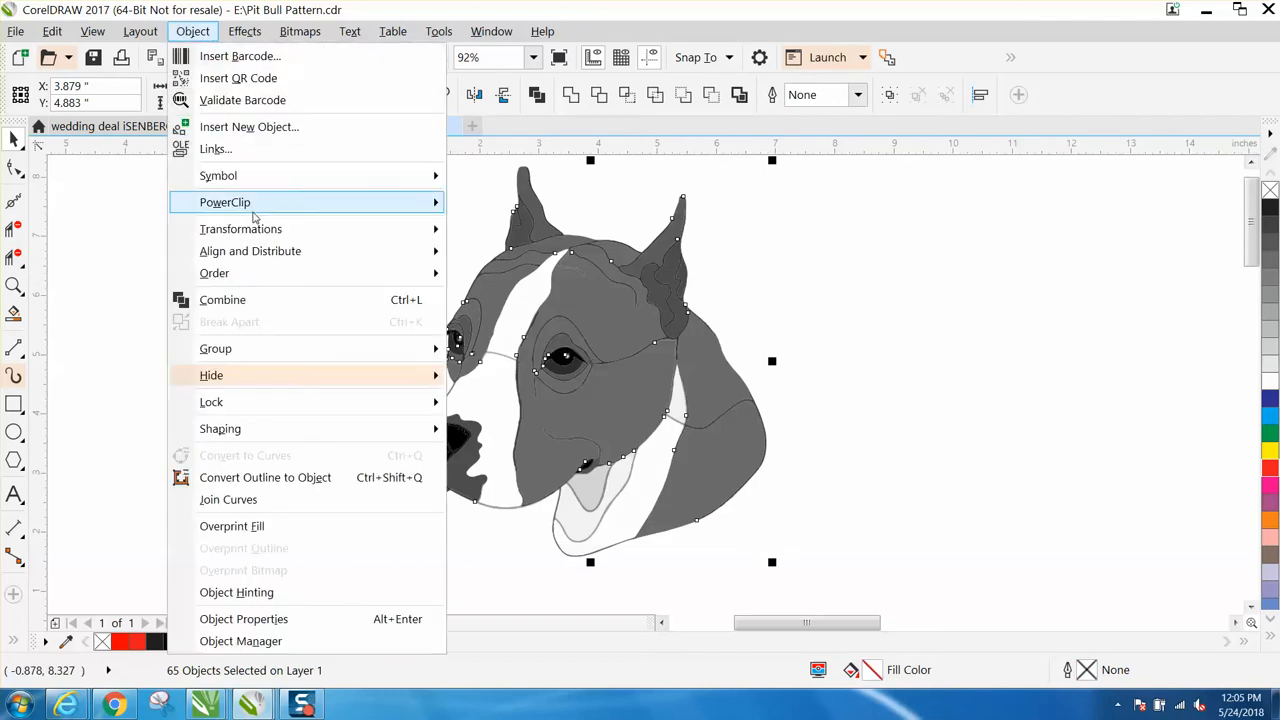
mouse_move(257, 352)
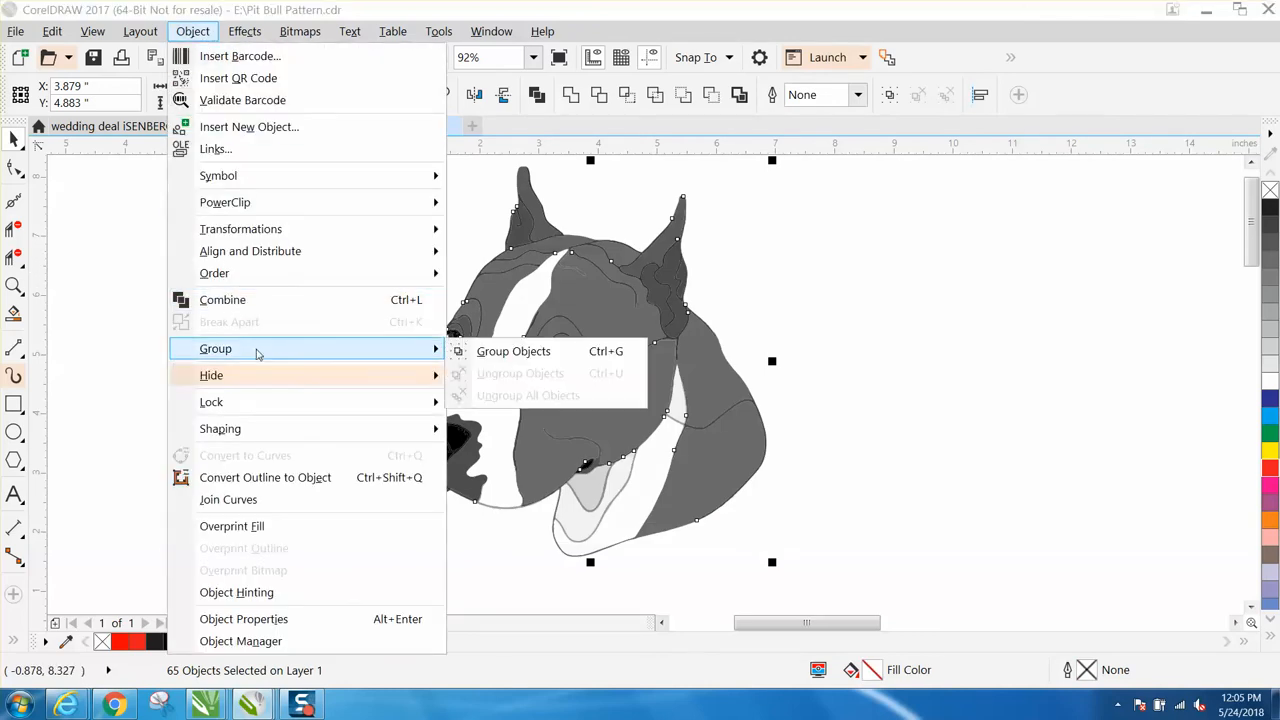
click(836, 281)
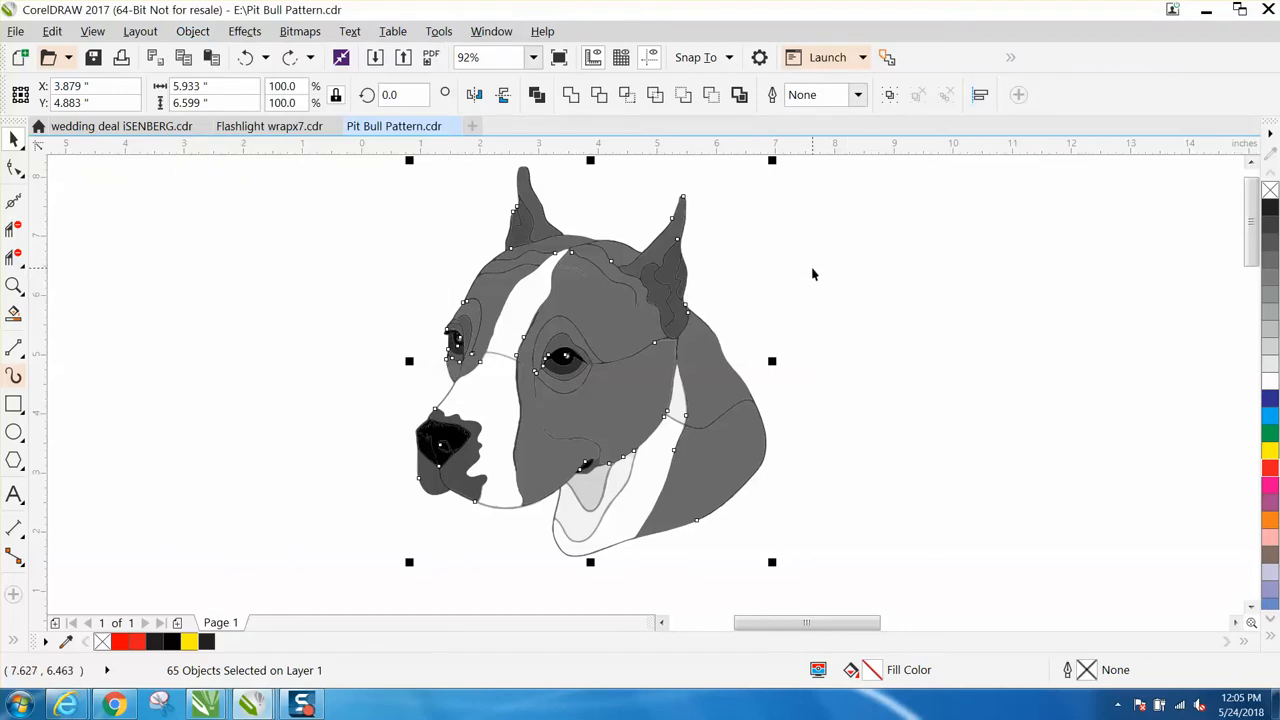
click(789, 414)
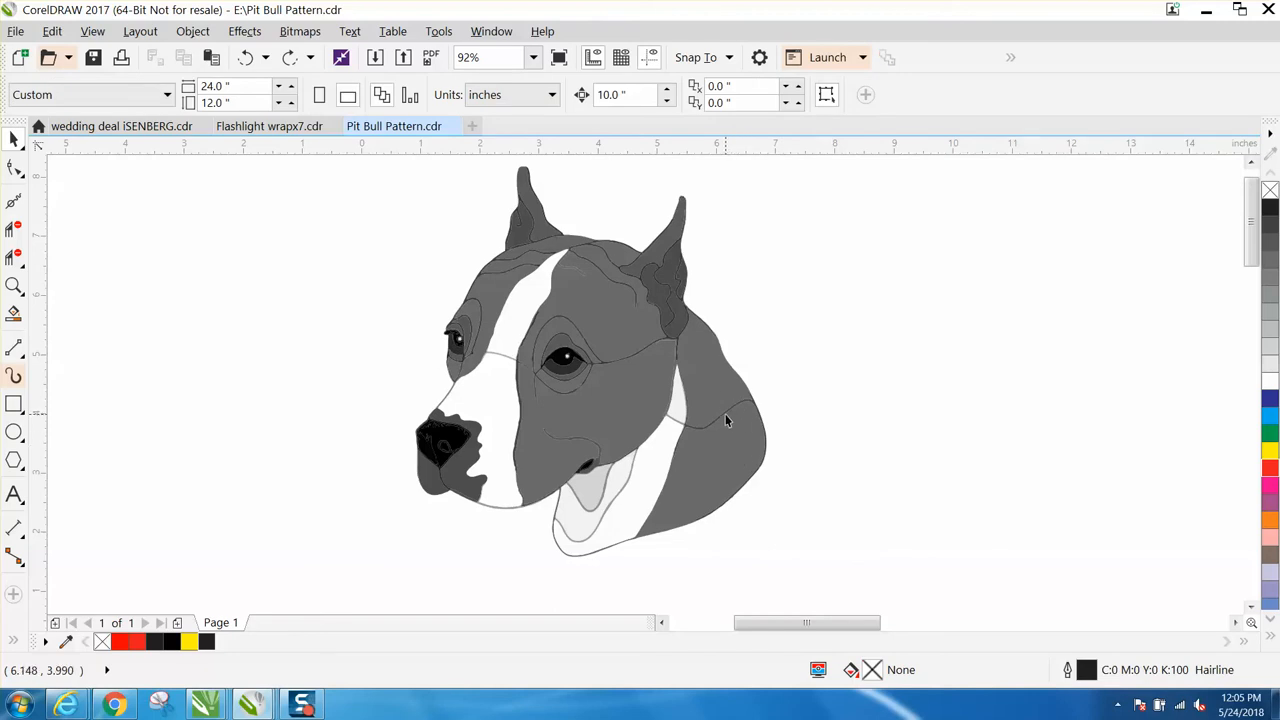
Pull the dark dividing-line curve on the dog's neck out of the artwork and delete it.
click(726, 421)
drag(726, 418, 865, 390)
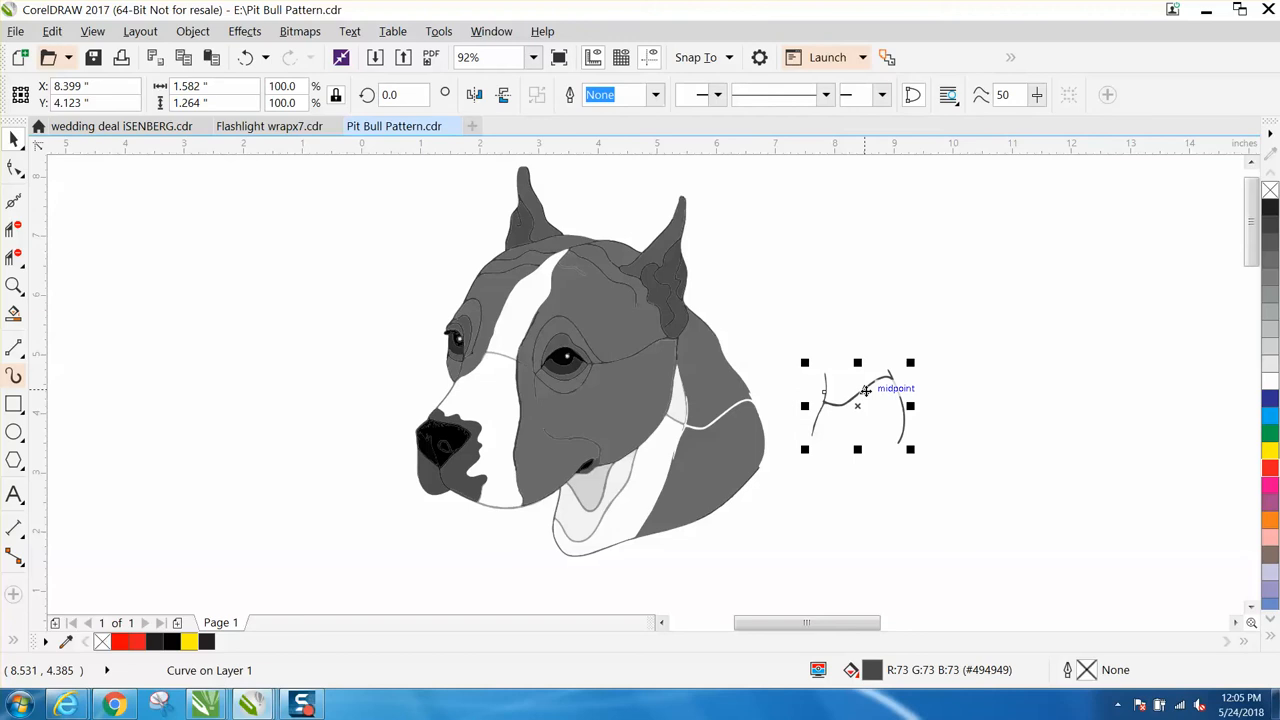
key(Delete)
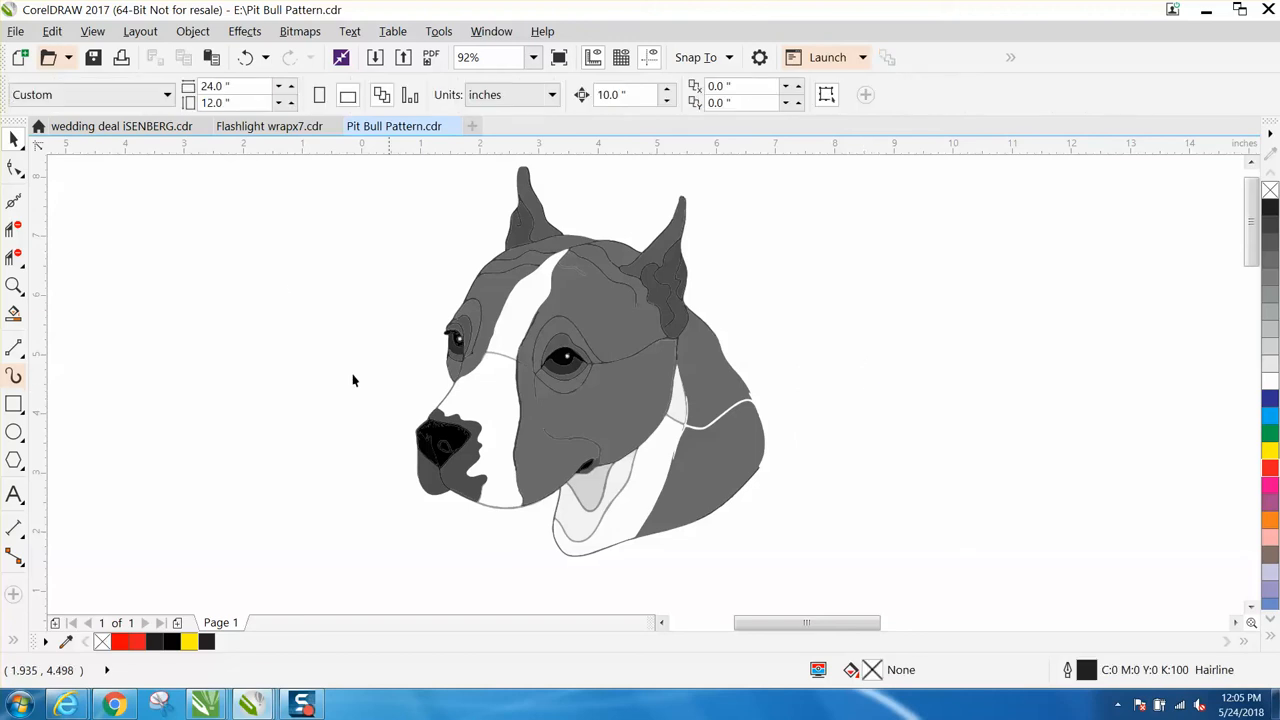
Check the overall size of the dog head, and set the nudge distance to 7 inches.
mouse_move(323, 167)
mouse_down()
mouse_move(620, 400)
mouse_move(877, 534)
mouse_move(908, 590)
mouse_up()
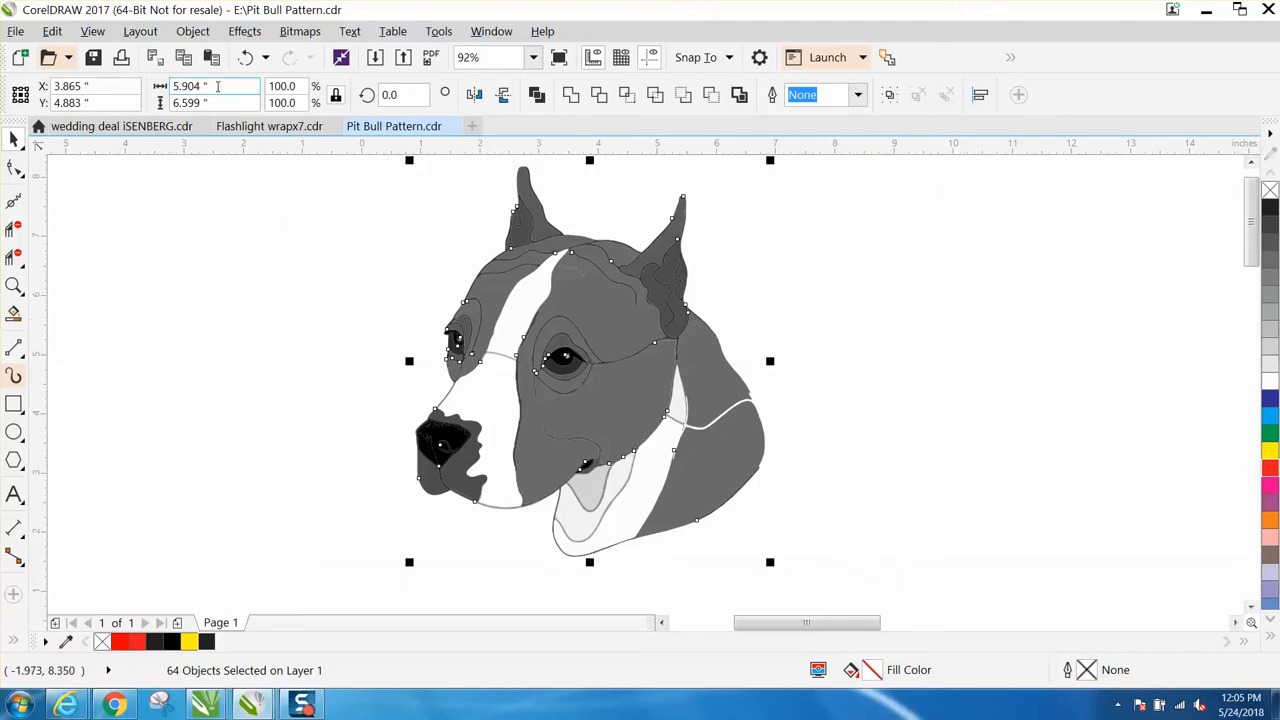
click(274, 194)
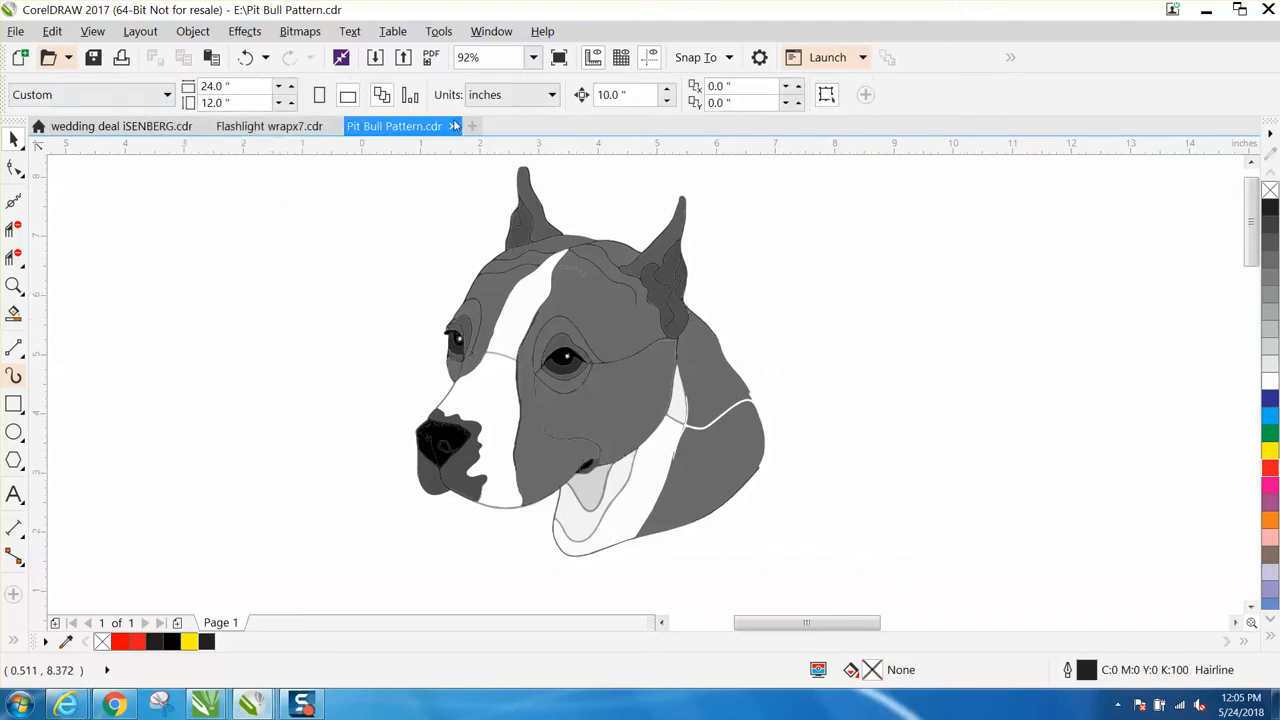
click(622, 94)
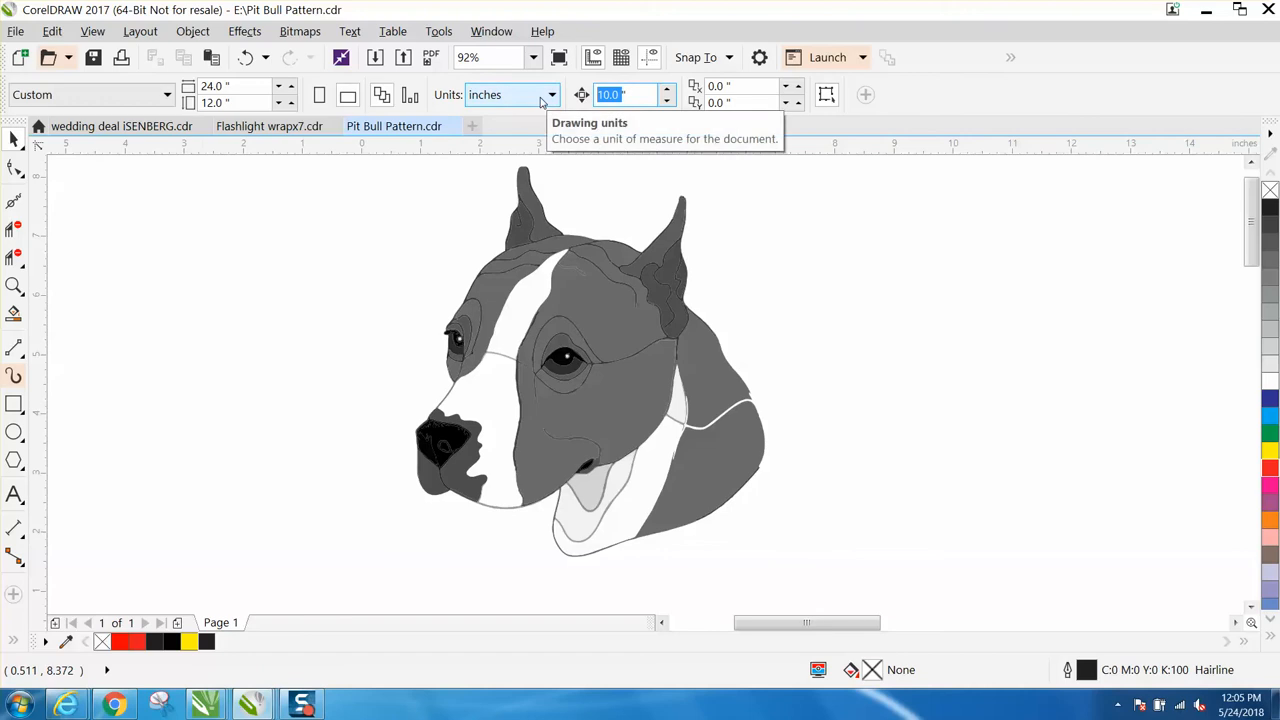
text(7)
key(Return)
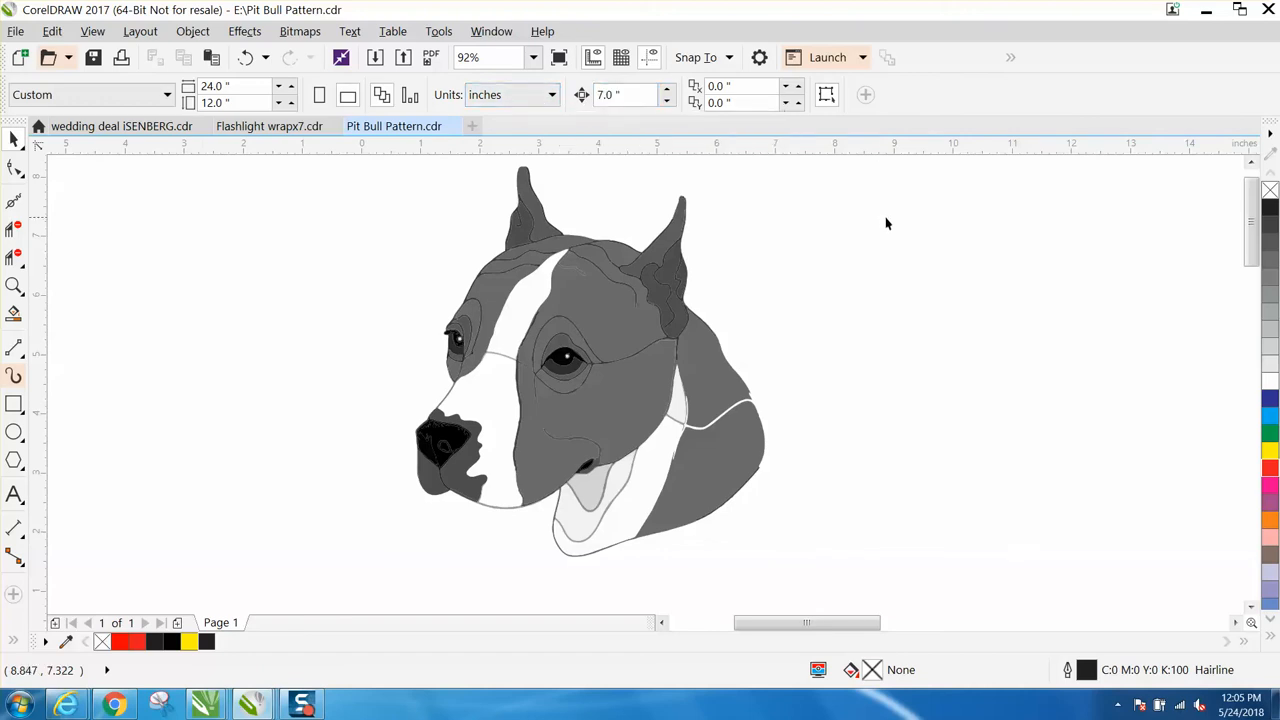
Nudge the light grey inner mouth shape 7 inches to the right, remove its fill and give it a red outline.
click(595, 494)
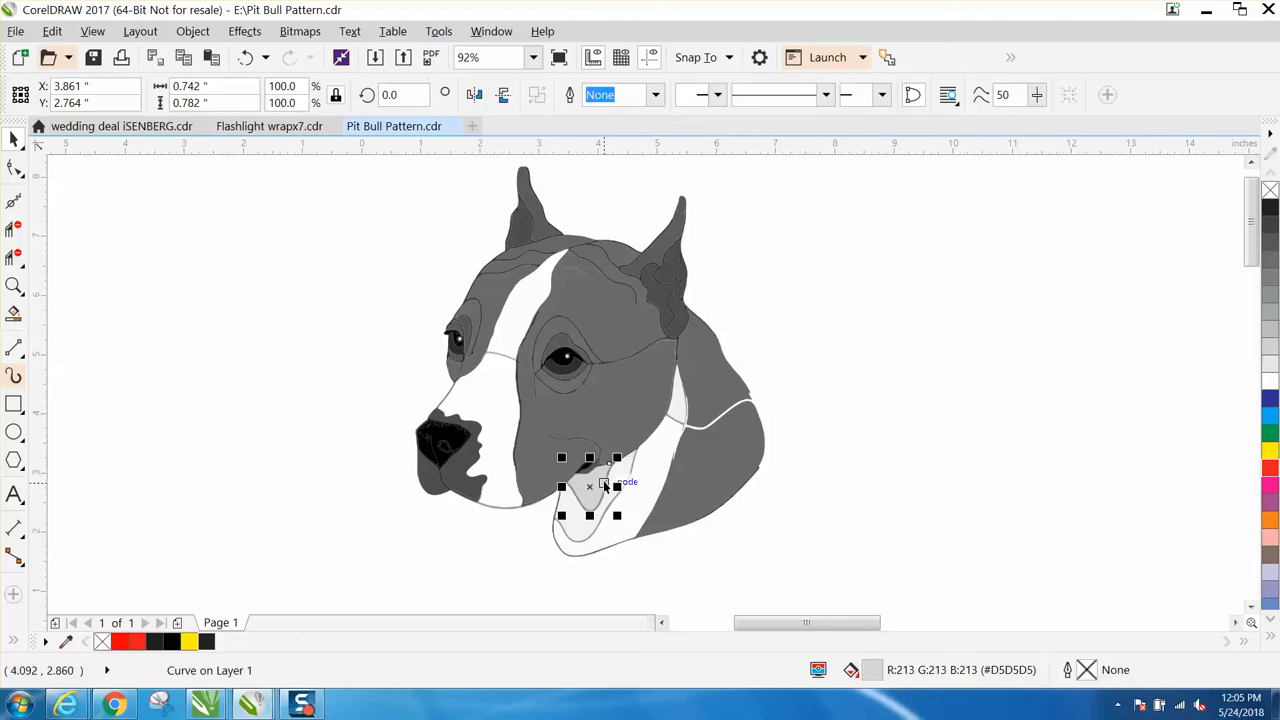
key(Right)
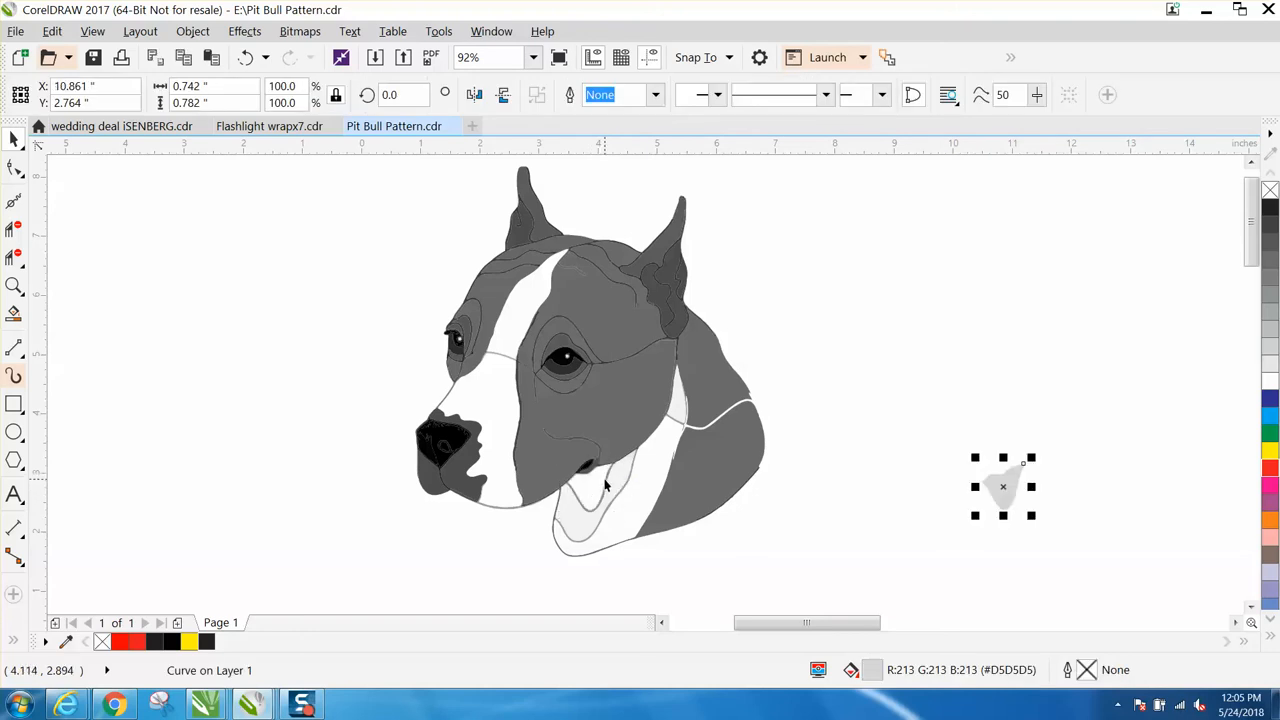
click(1270, 190)
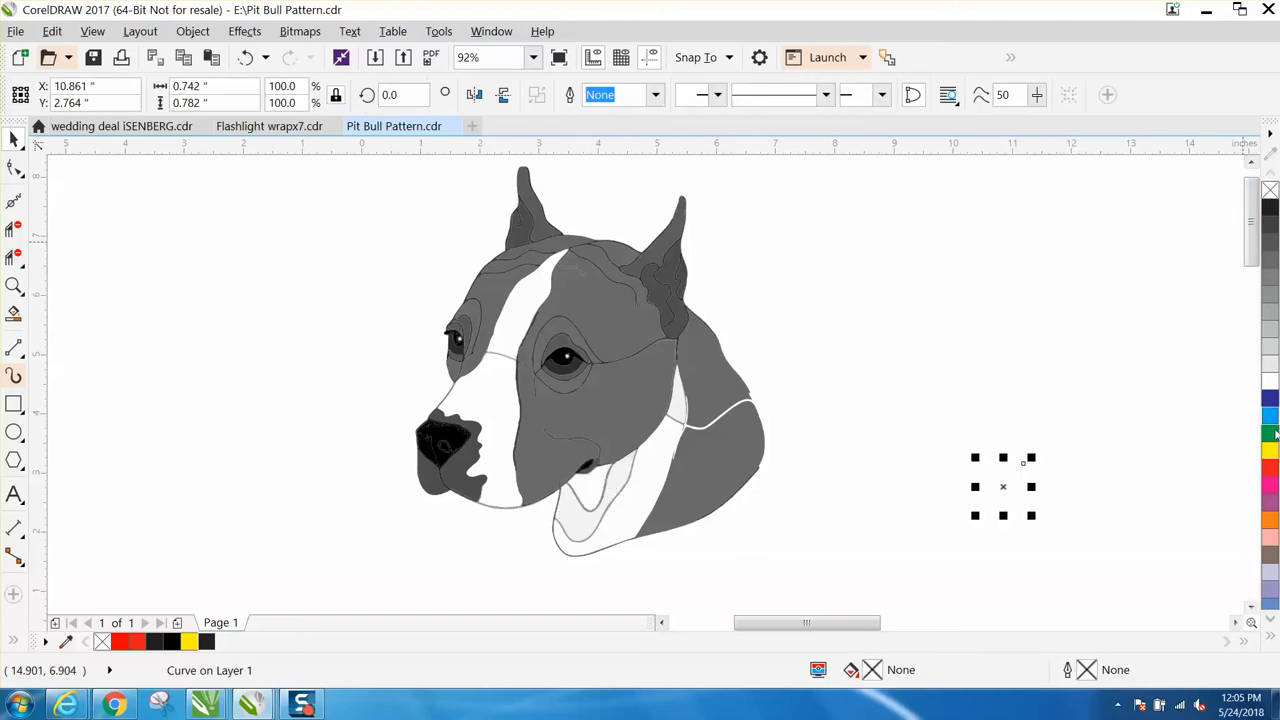
right_click(1270, 467)
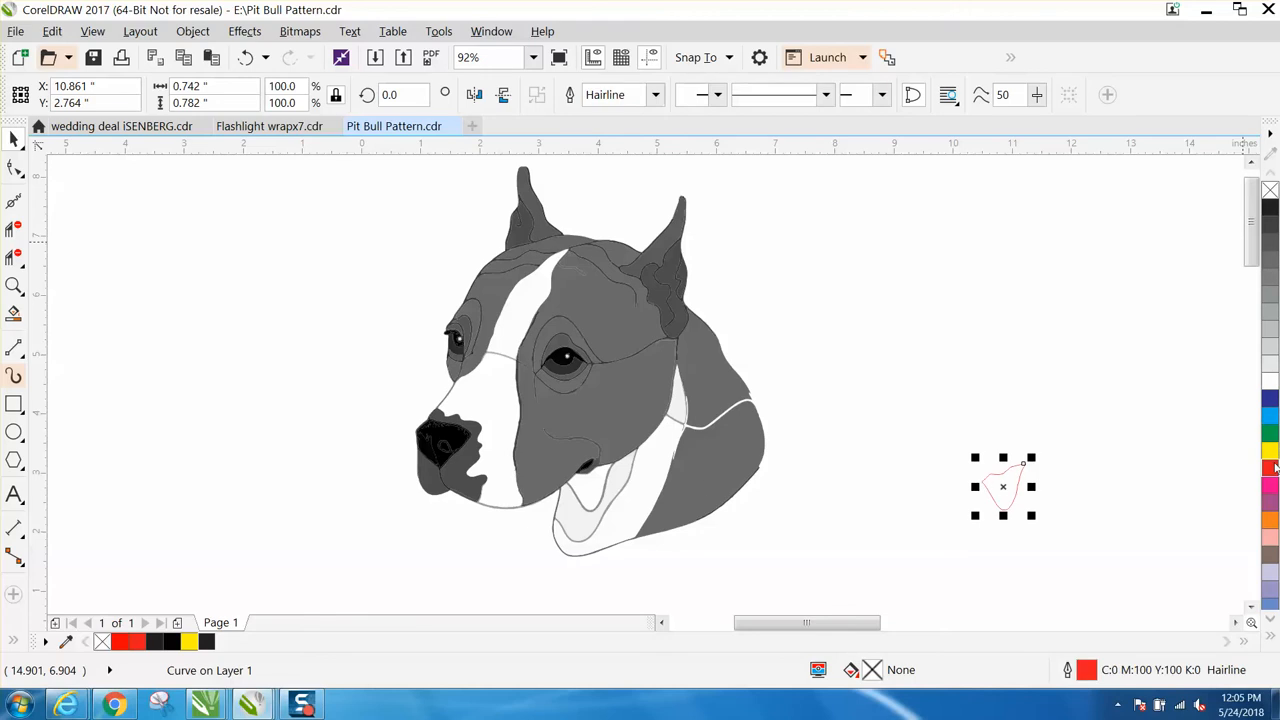
Nudge the very light grey shape around the inner mouth 7 inches to the right and delete it.
click(566, 525)
key(Right)
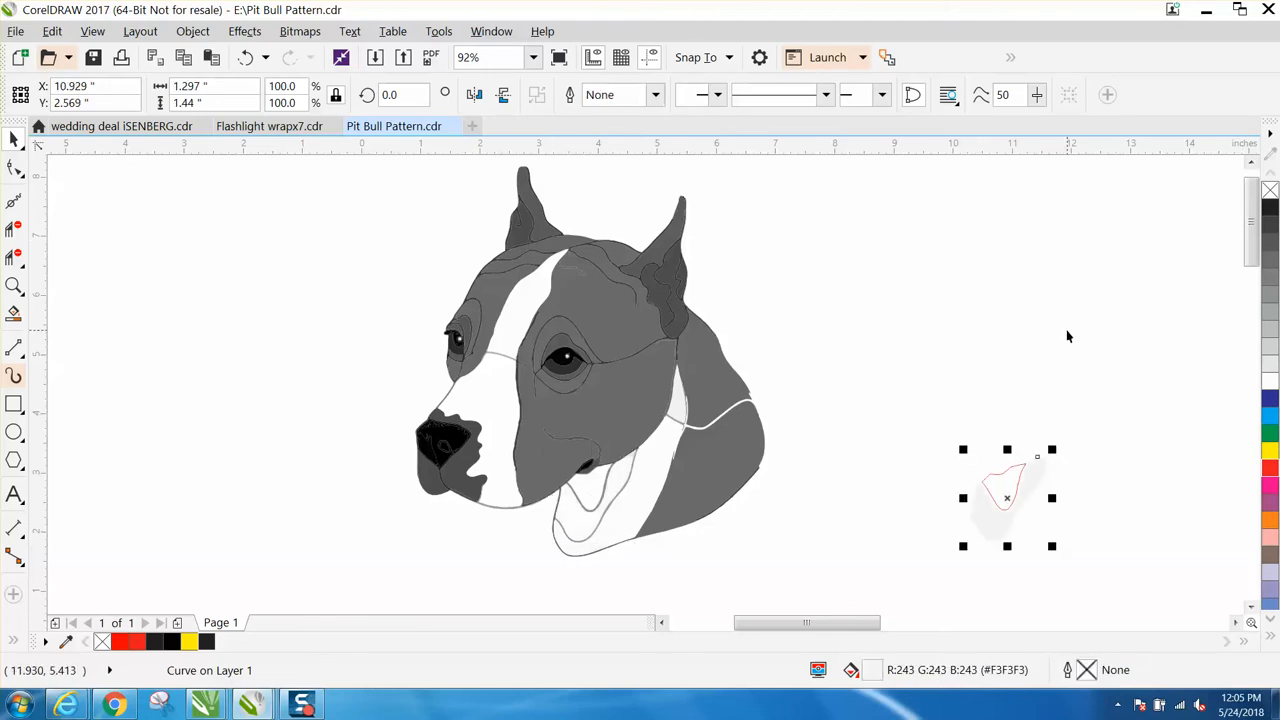
key(Delete)
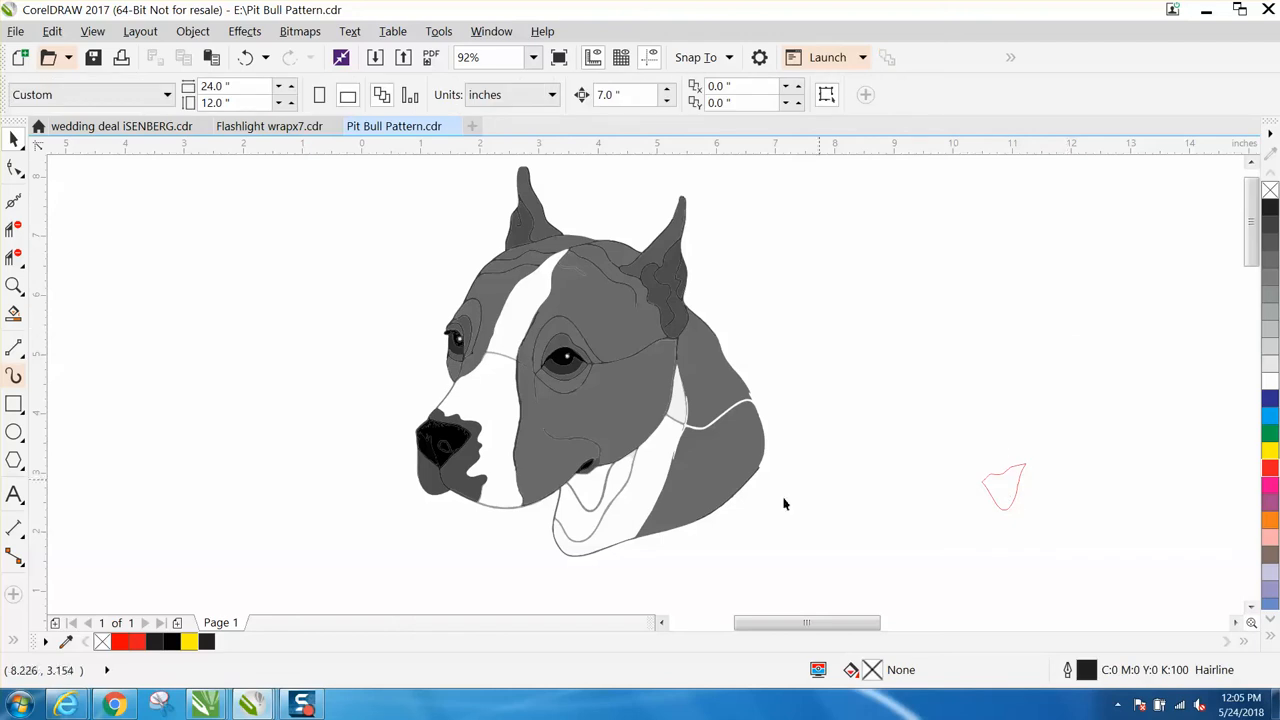
Smart-fill the emptied area around the inner mouth, move the new shape 7 inches right, and replace its fill with a magenta outline.
click(14, 313)
click(566, 510)
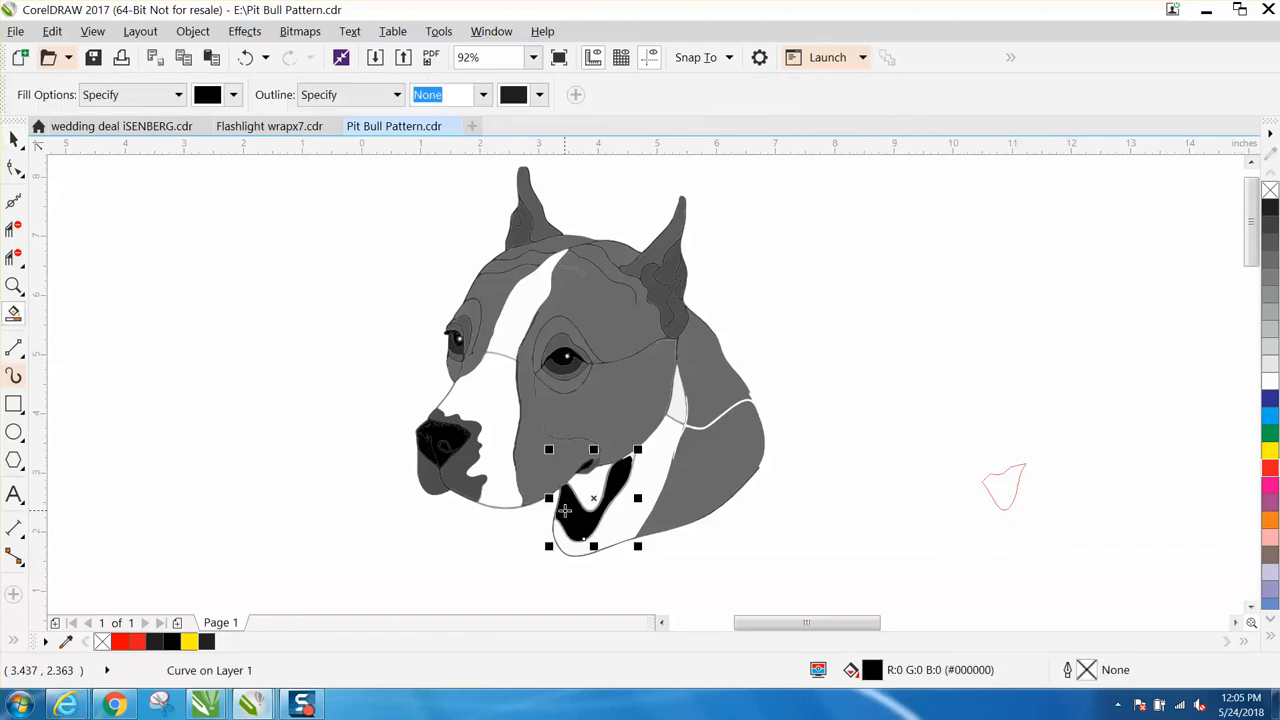
drag(566, 510, 980, 510)
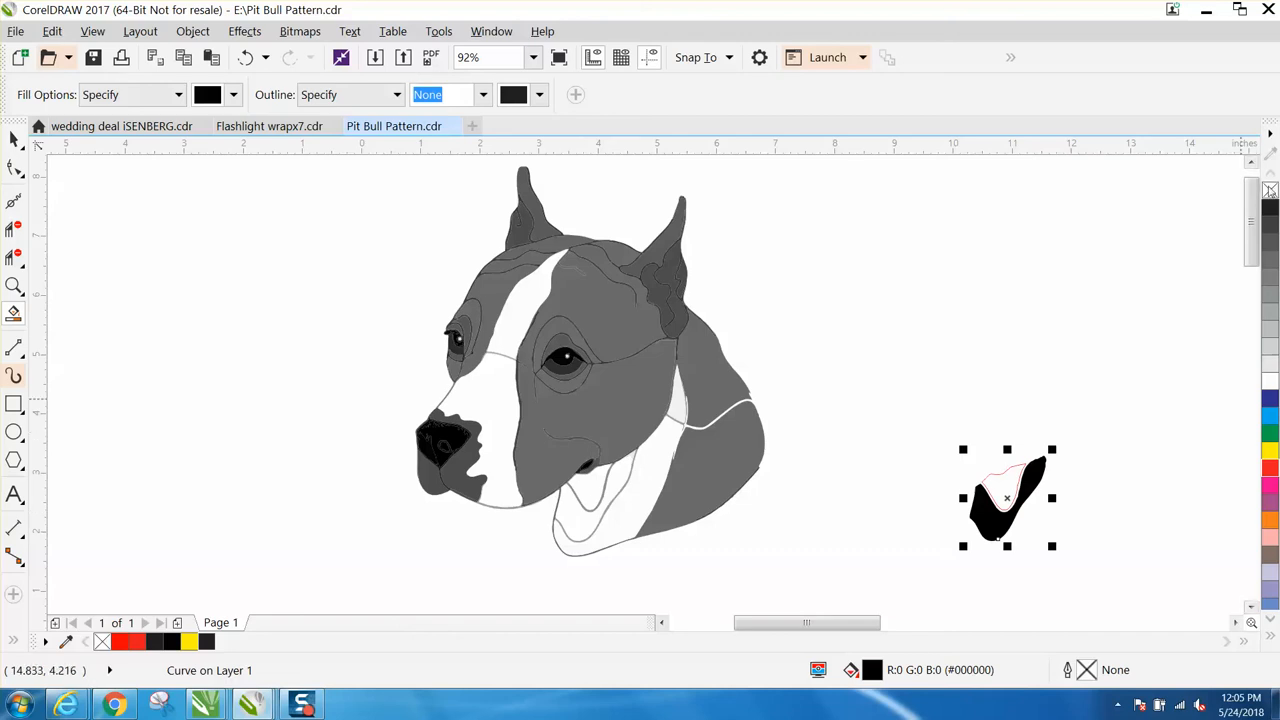
click(1270, 190)
right_click(1270, 484)
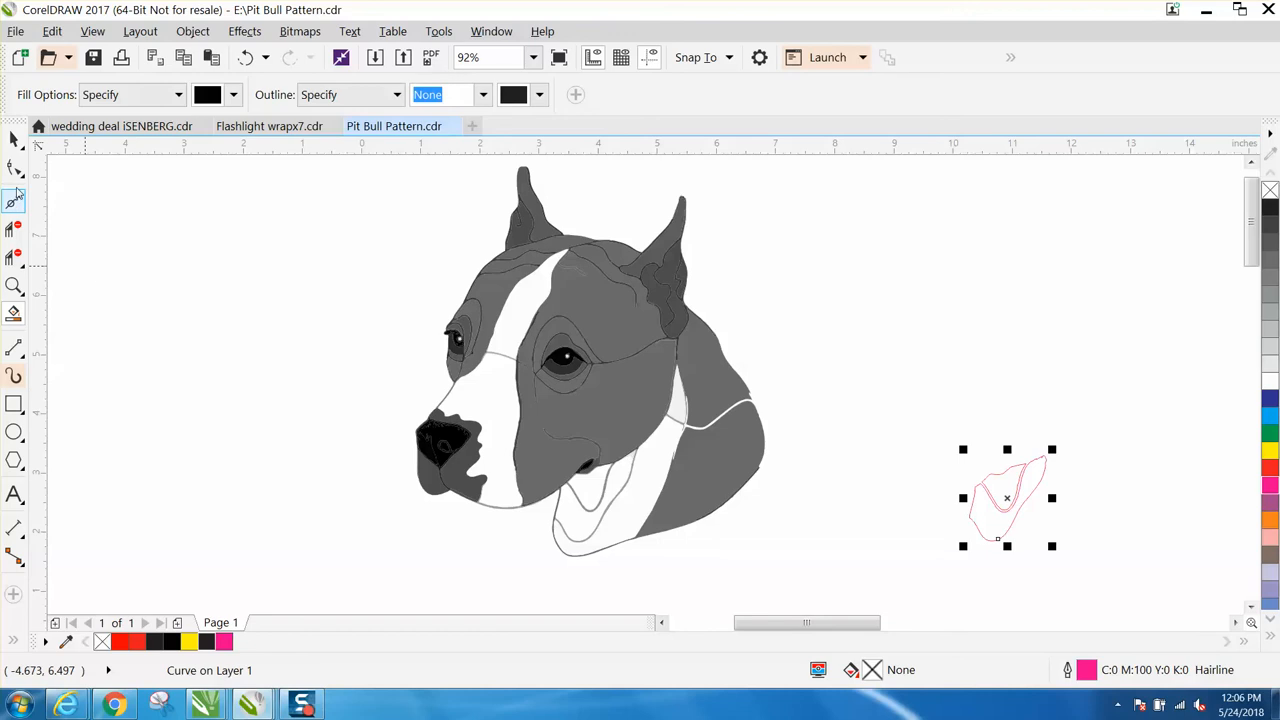
Smart-fill the white jaw and neck area, move the new shape 7 inches right, and replace its fill with a red outline.
click(14, 375)
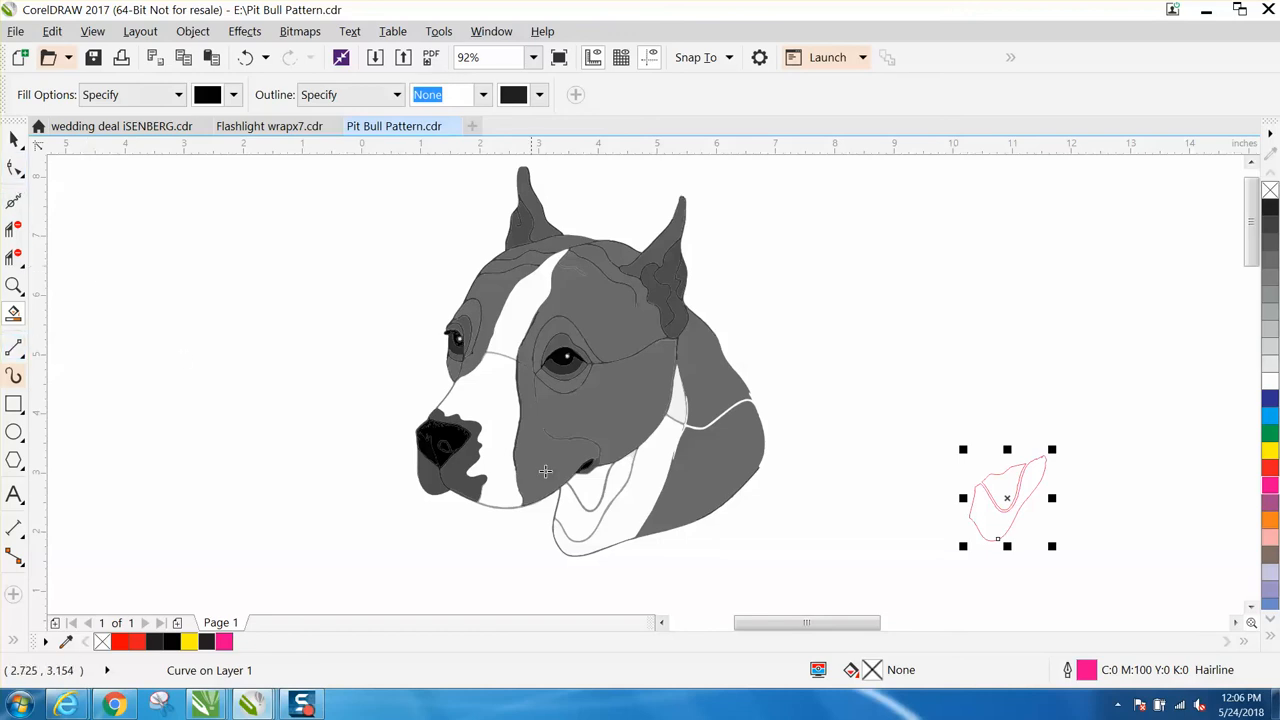
click(640, 505)
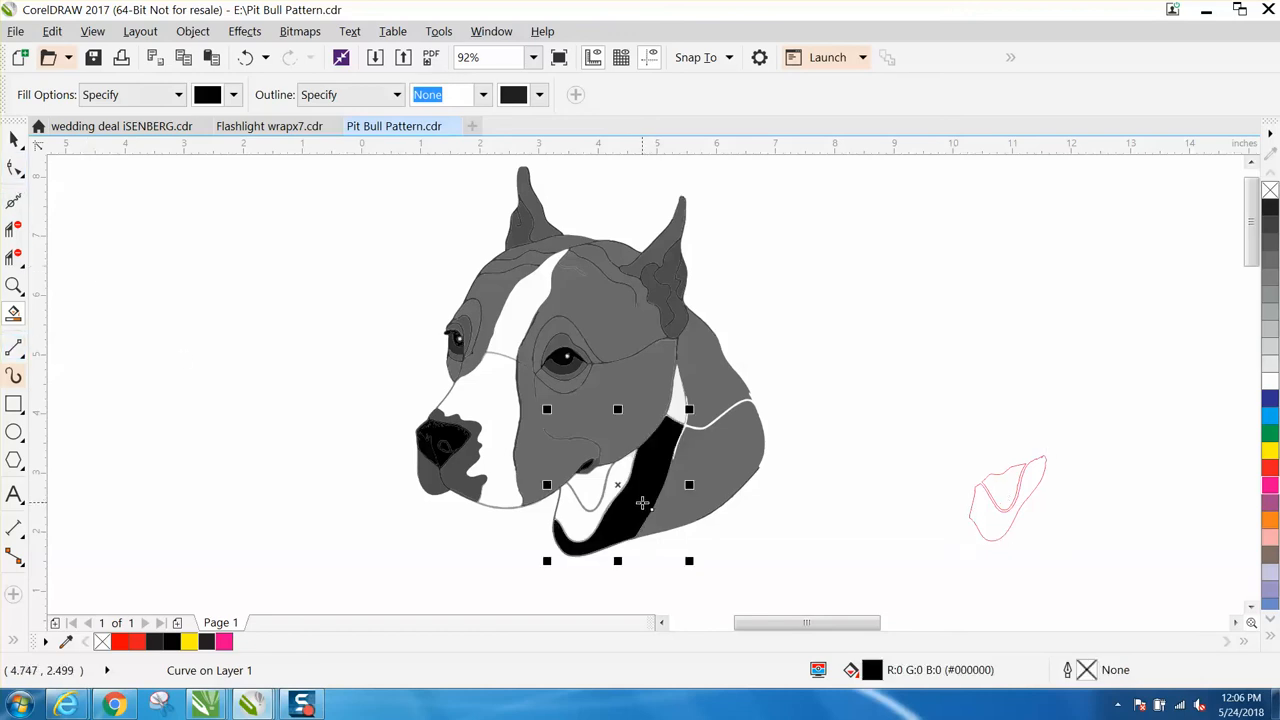
drag(642, 503, 1056, 501)
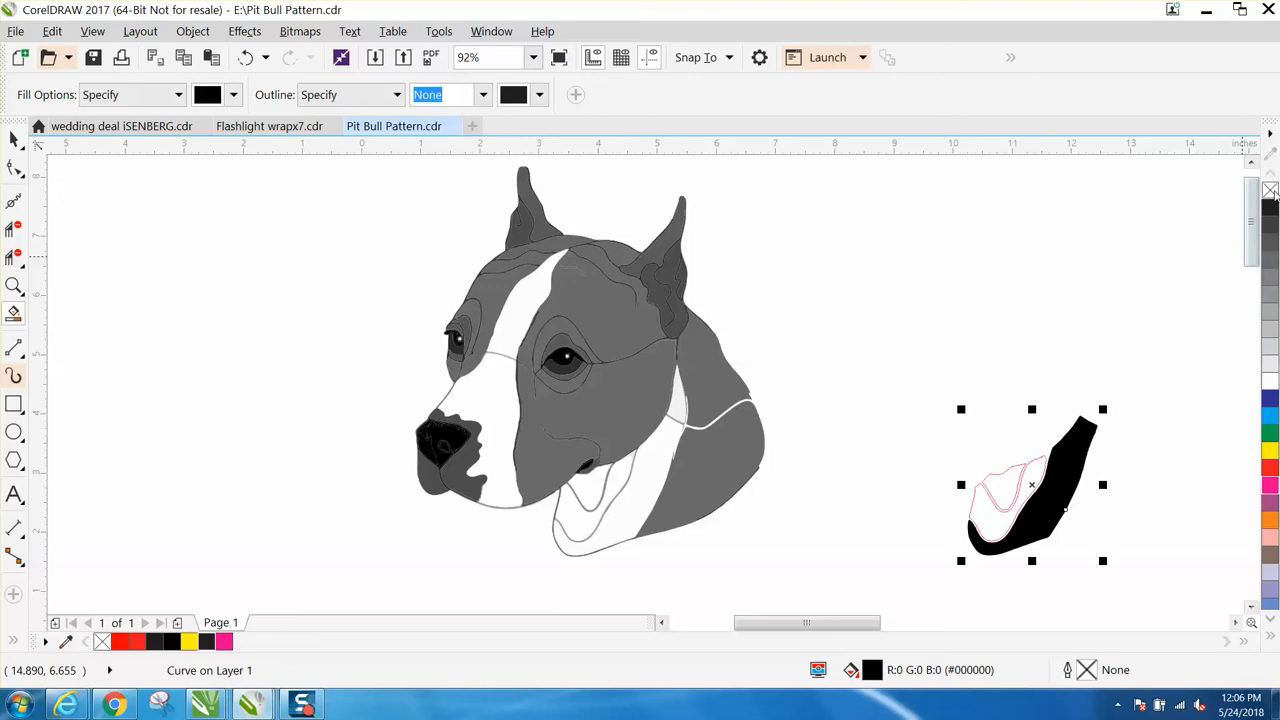
click(1270, 190)
right_click(1270, 470)
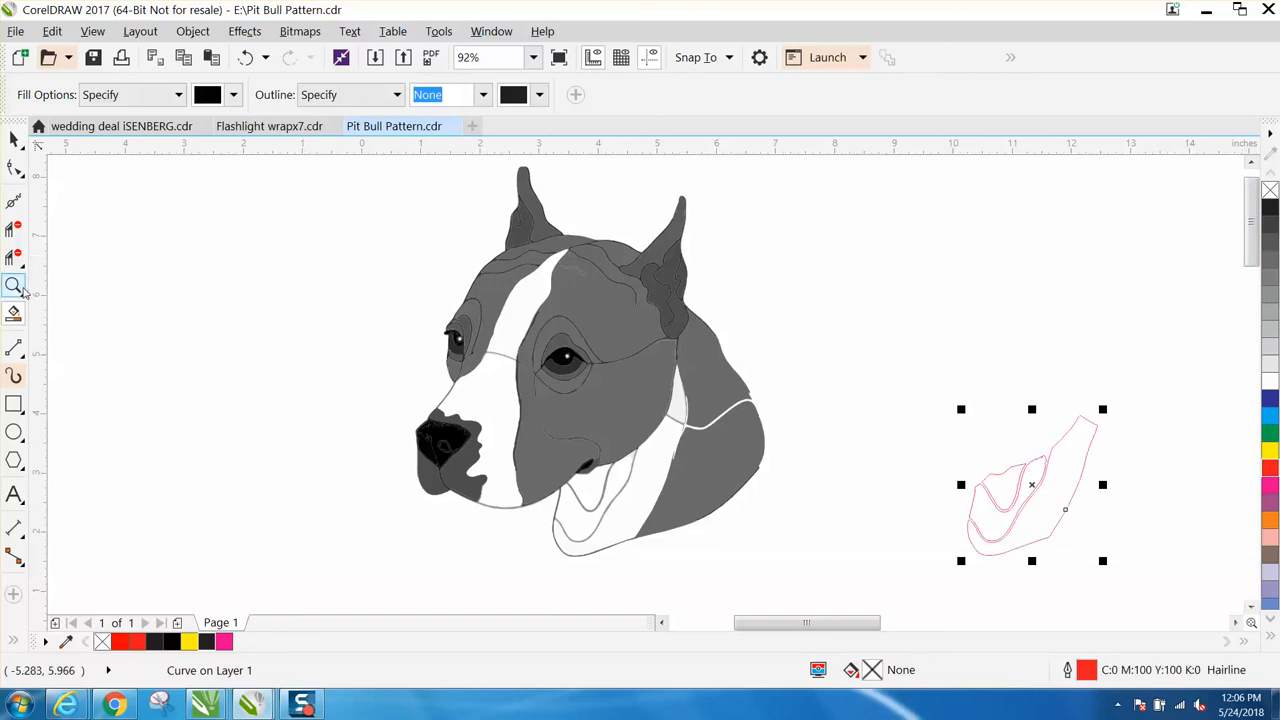
Examine up close how the outlined mouth and jaw pieces fit together beside the dog head.
click(22, 292)
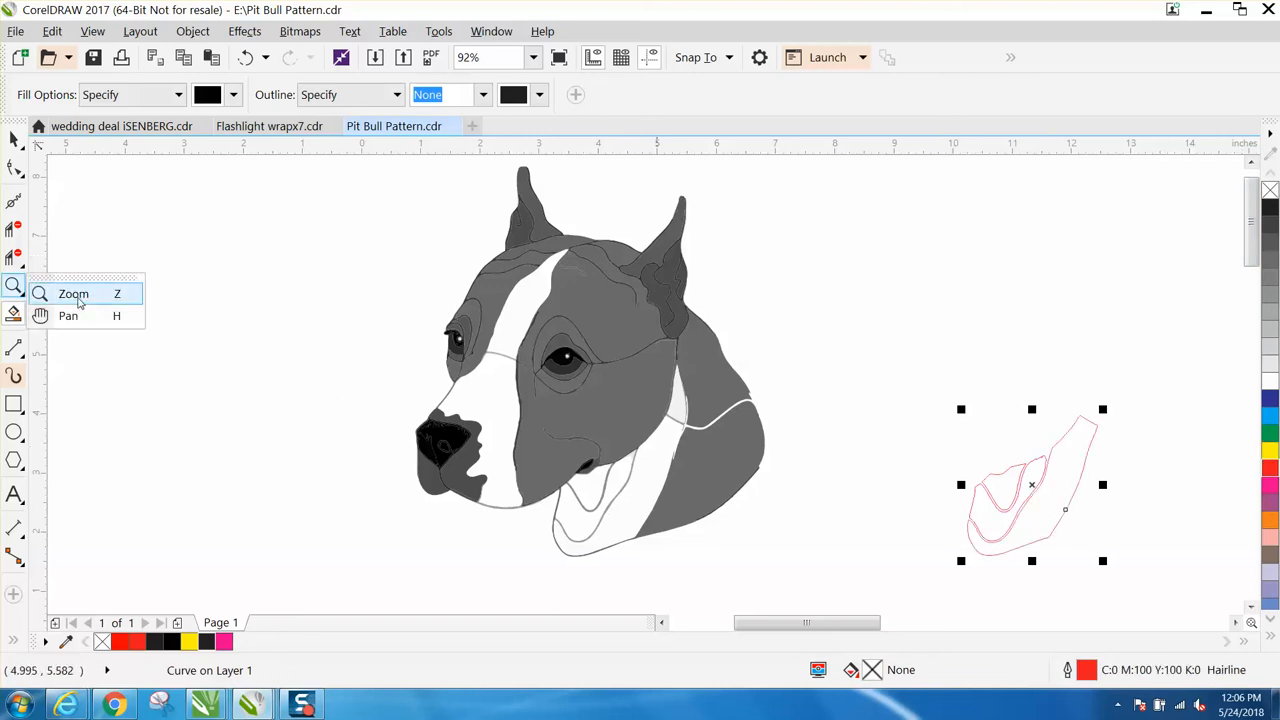
click(73, 293)
drag(914, 392, 1200, 594)
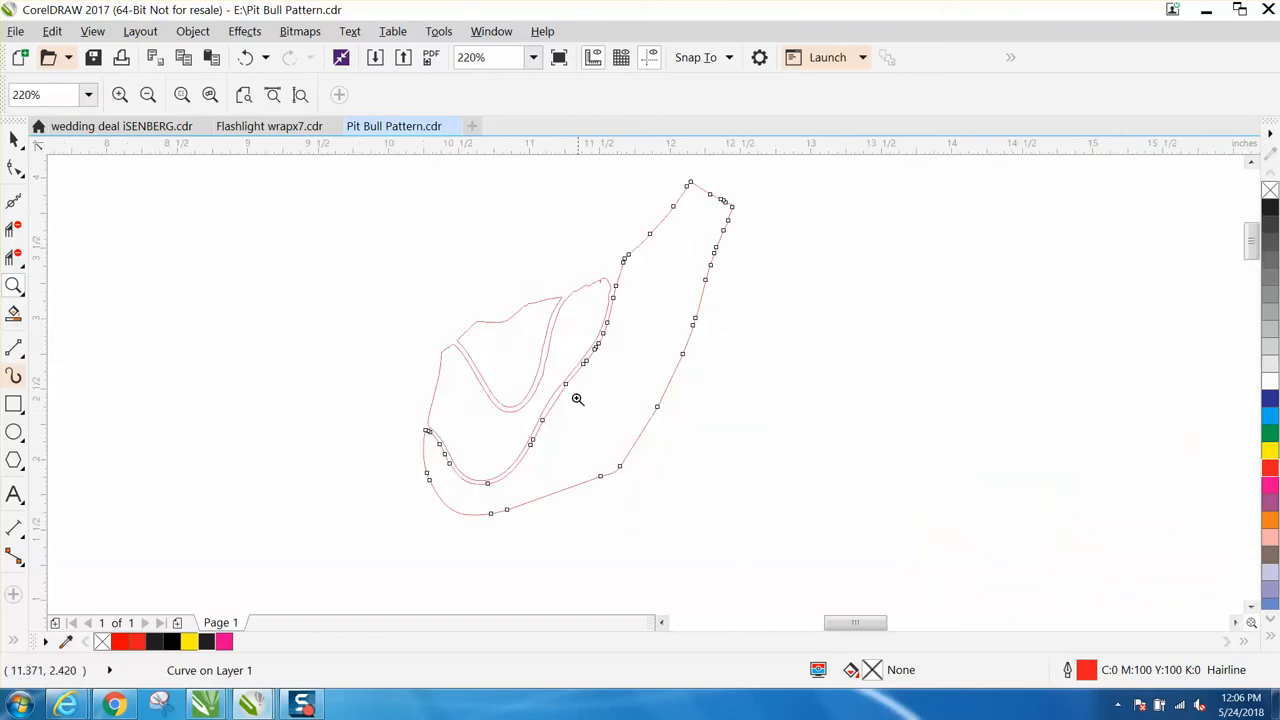
scroll(563, 393, down, 3)
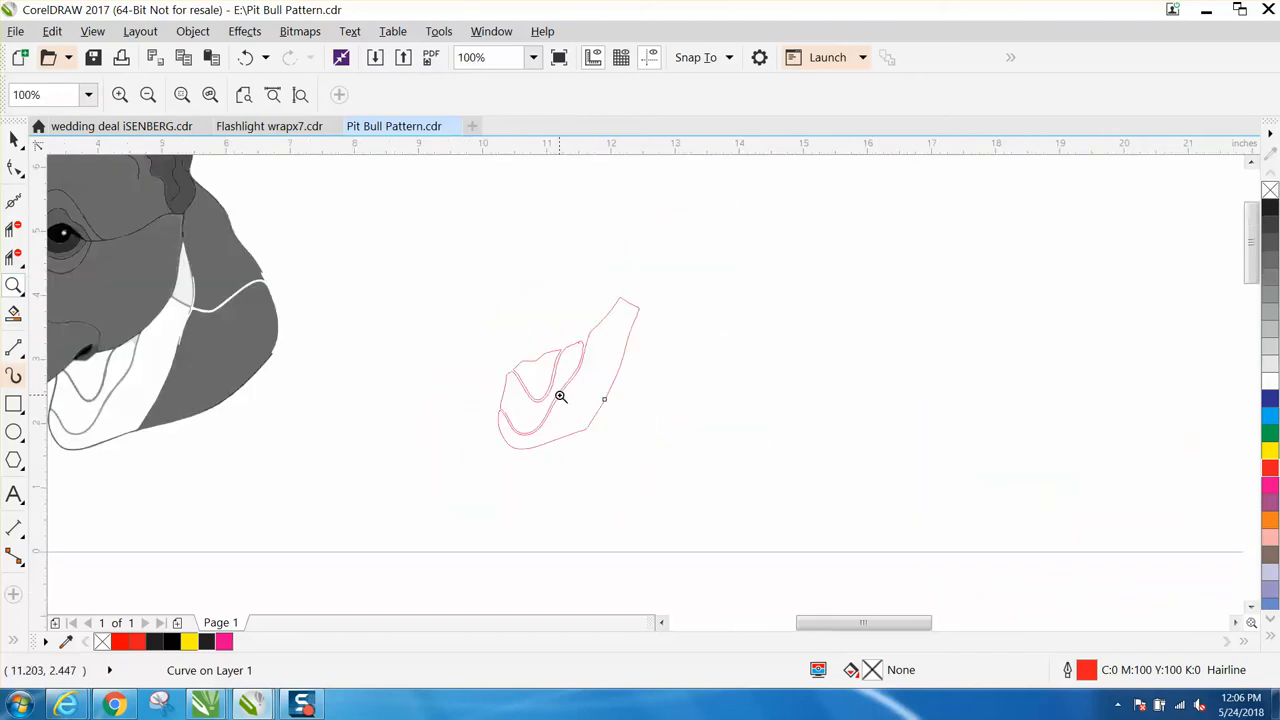
scroll(163, 334, down, 2)
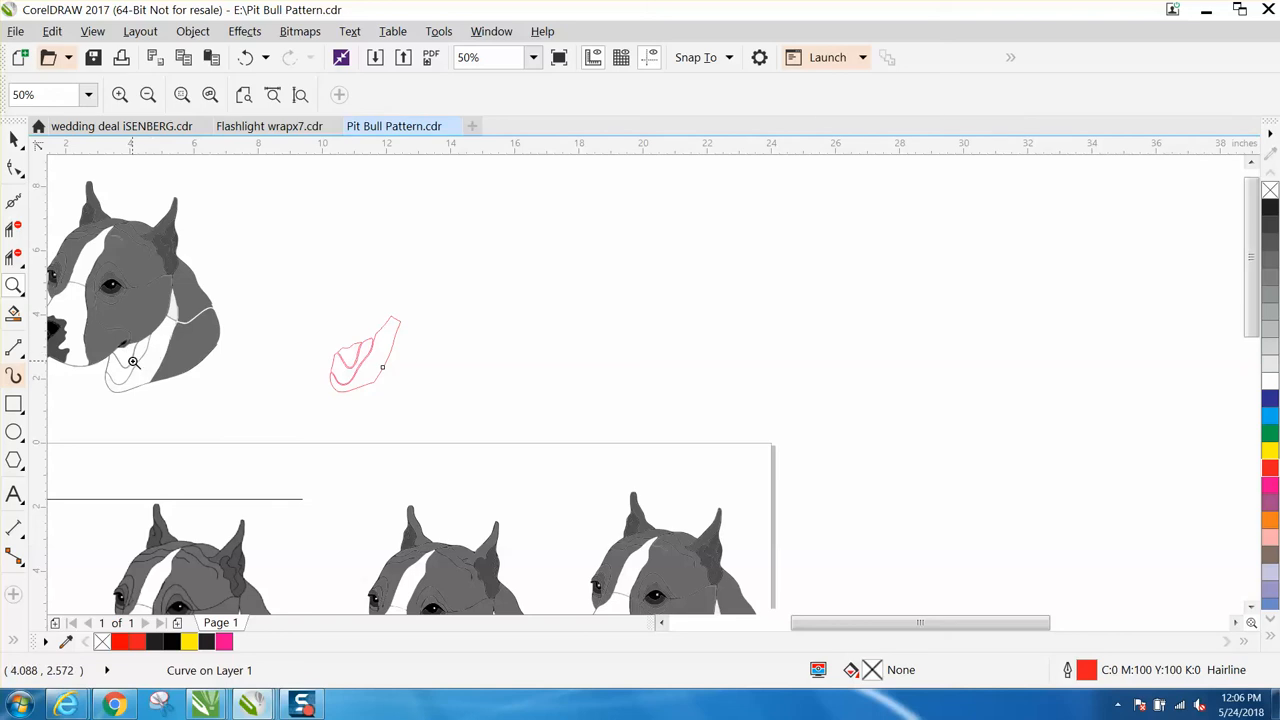
Move the large jaw and neck outline 7 inches to the right, away from the two mouth pieces.
mouse_move(310, 312)
mouse_down()
mouse_move(314, 332)
mouse_move(544, 415)
mouse_up()
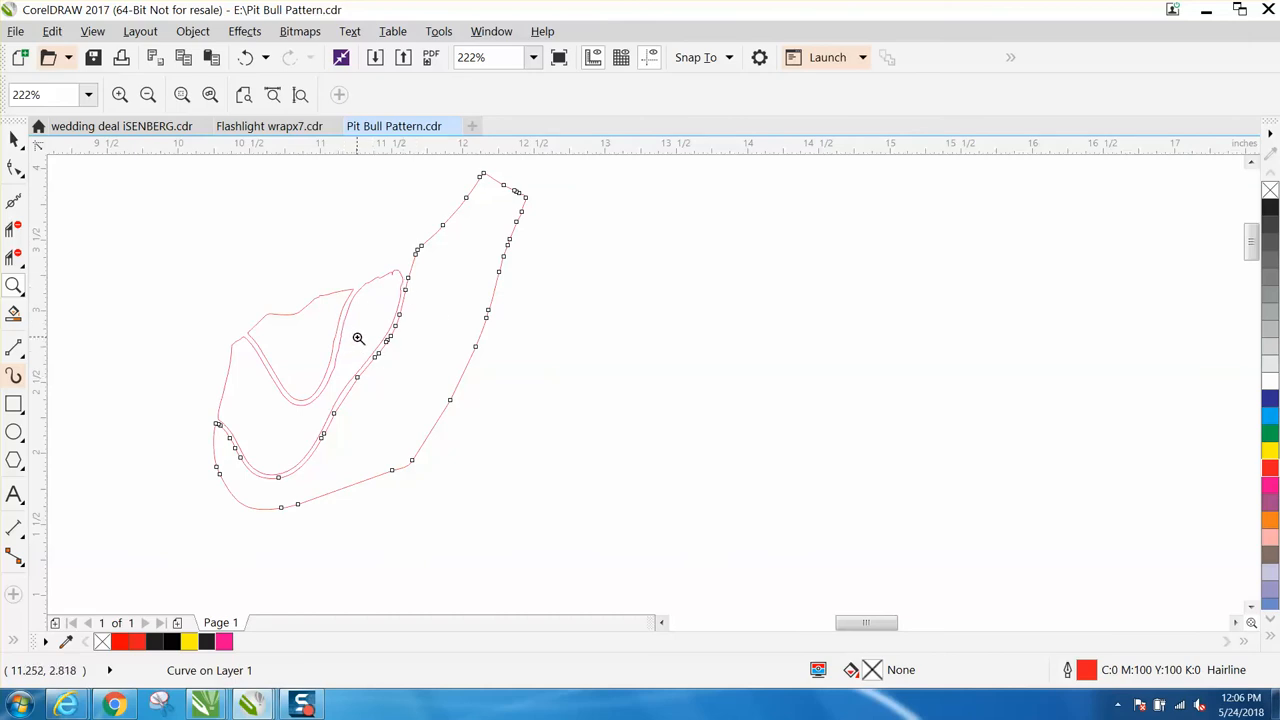
click(14, 139)
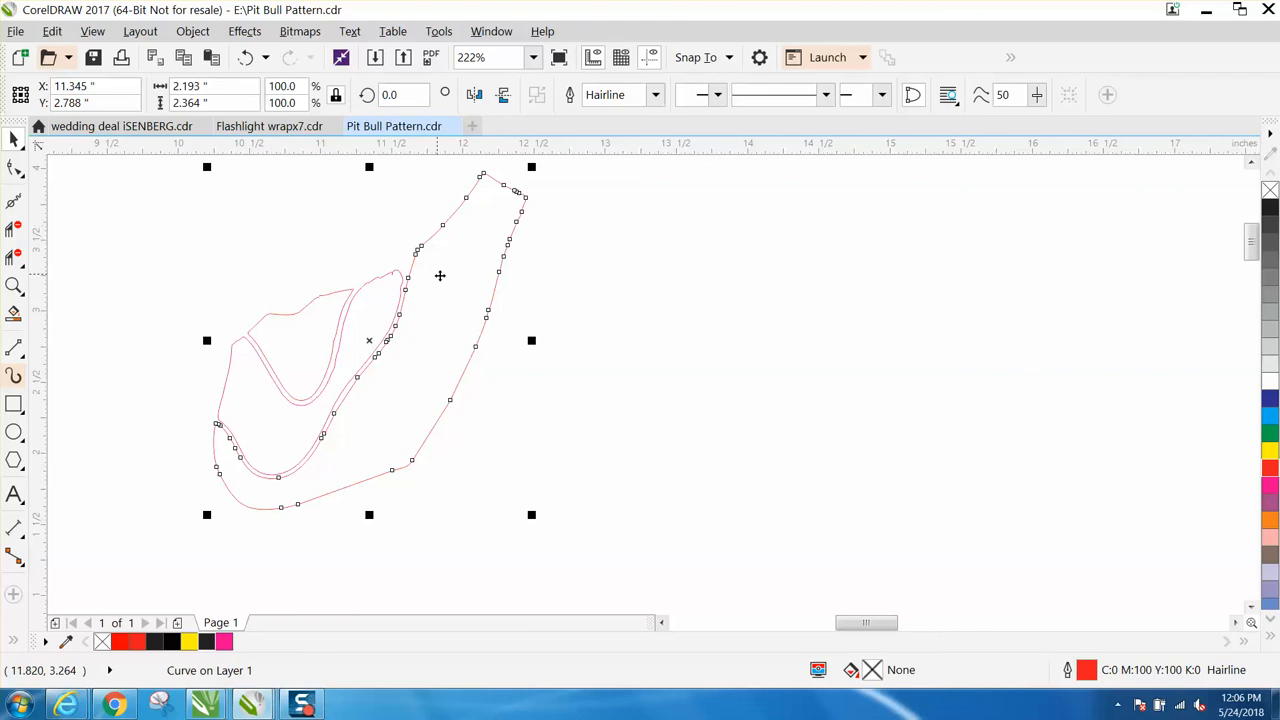
click(351, 250)
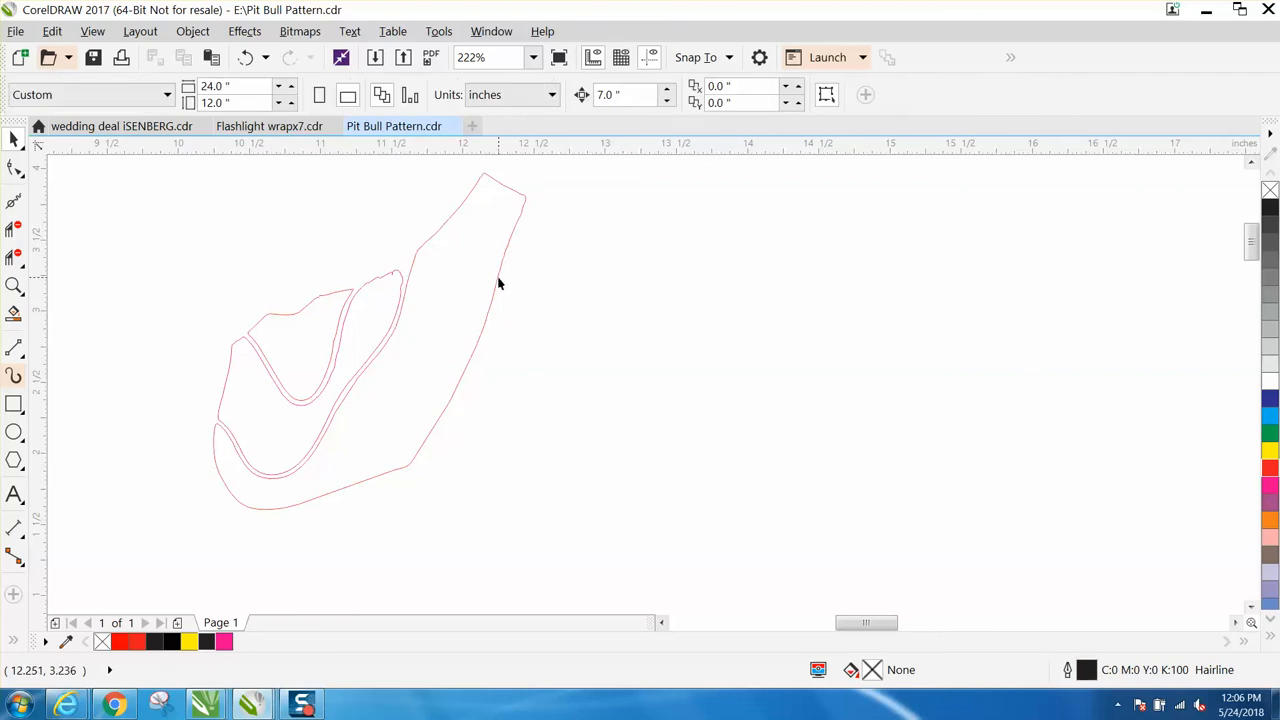
click(499, 284)
key(shift+Right)
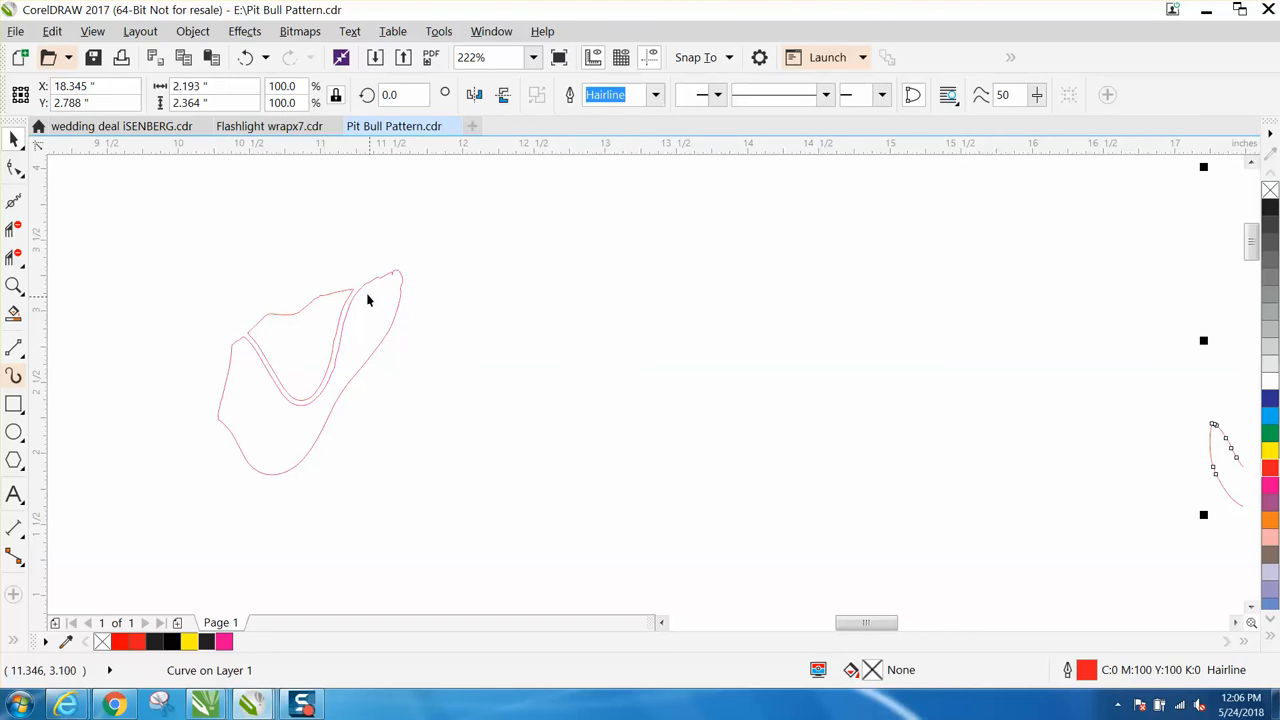
Change the magenta outline of the outer mouth piece to red.
click(14, 285)
drag(357, 274, 440, 305)
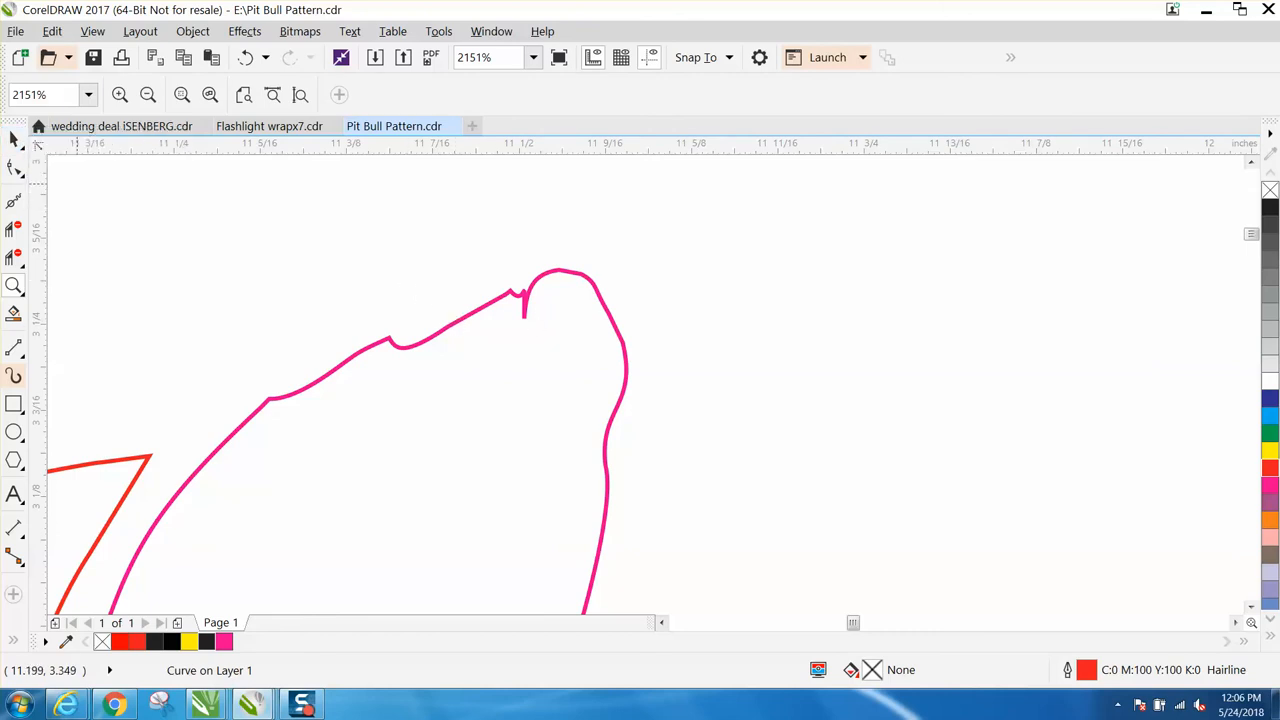
key(space)
click(521, 302)
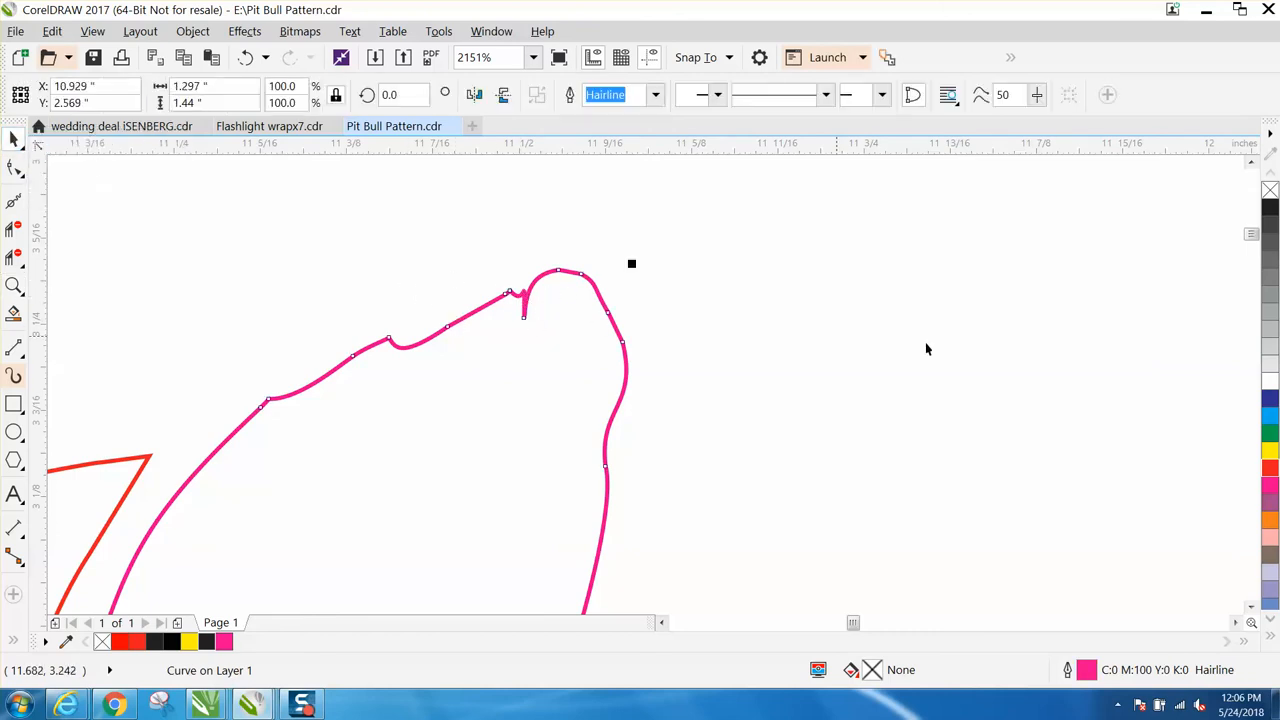
right_click(1270, 469)
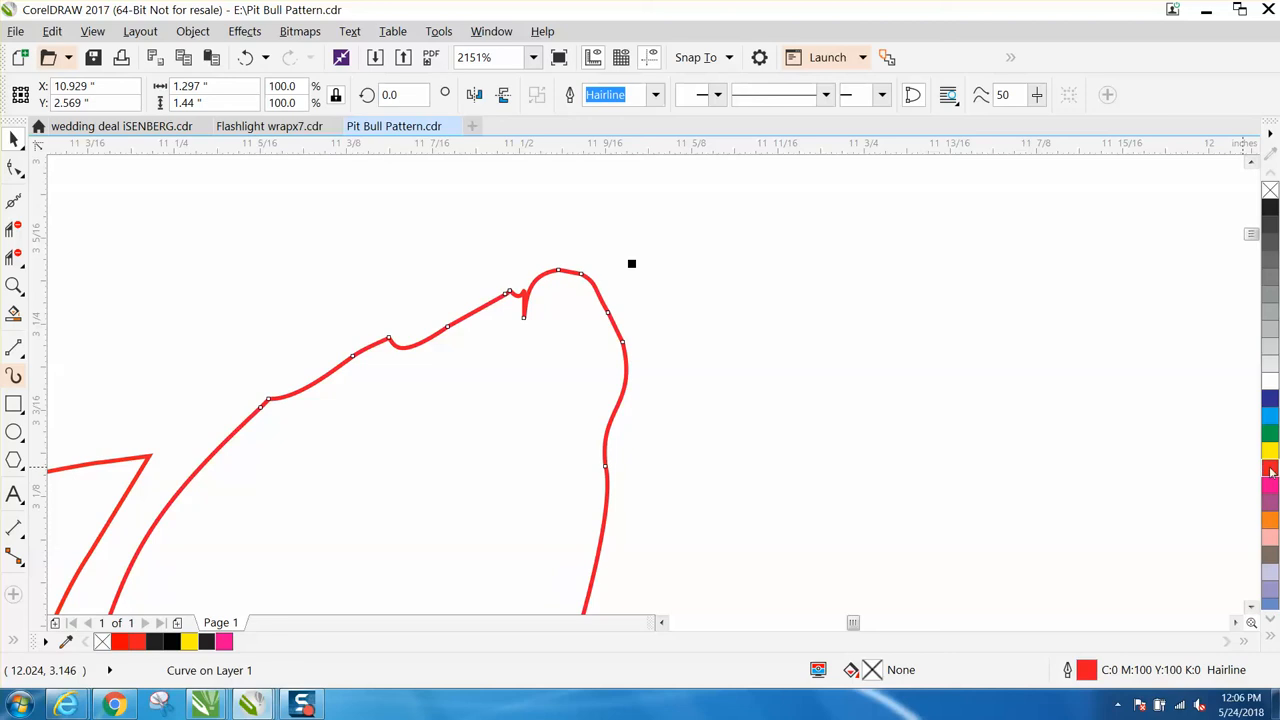
Delete the stray node forming the sharp spike near the upper tip of the outer mouth piece.
click(18, 184)
click(62, 175)
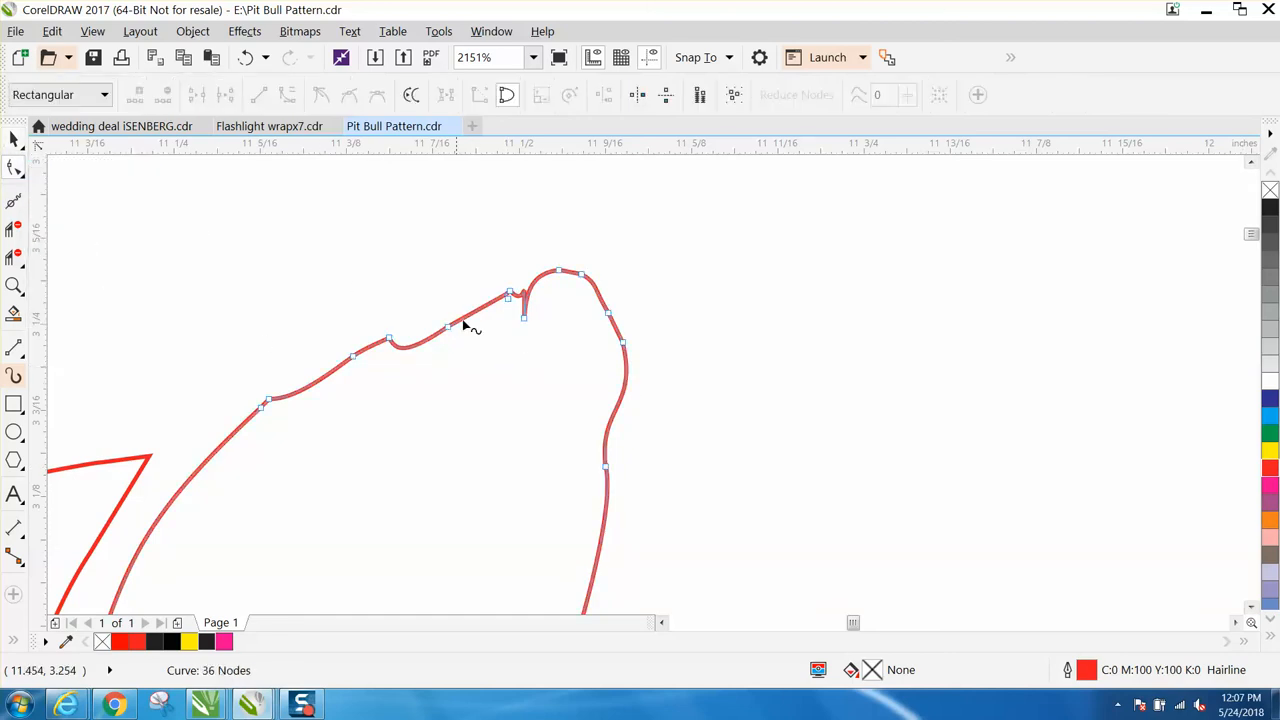
click(525, 318)
key(Delete)
Move the inner mouth piece's left corner node onto the outer piece's edge and delete the extra node beside it.
scroll(528, 317, down, 2)
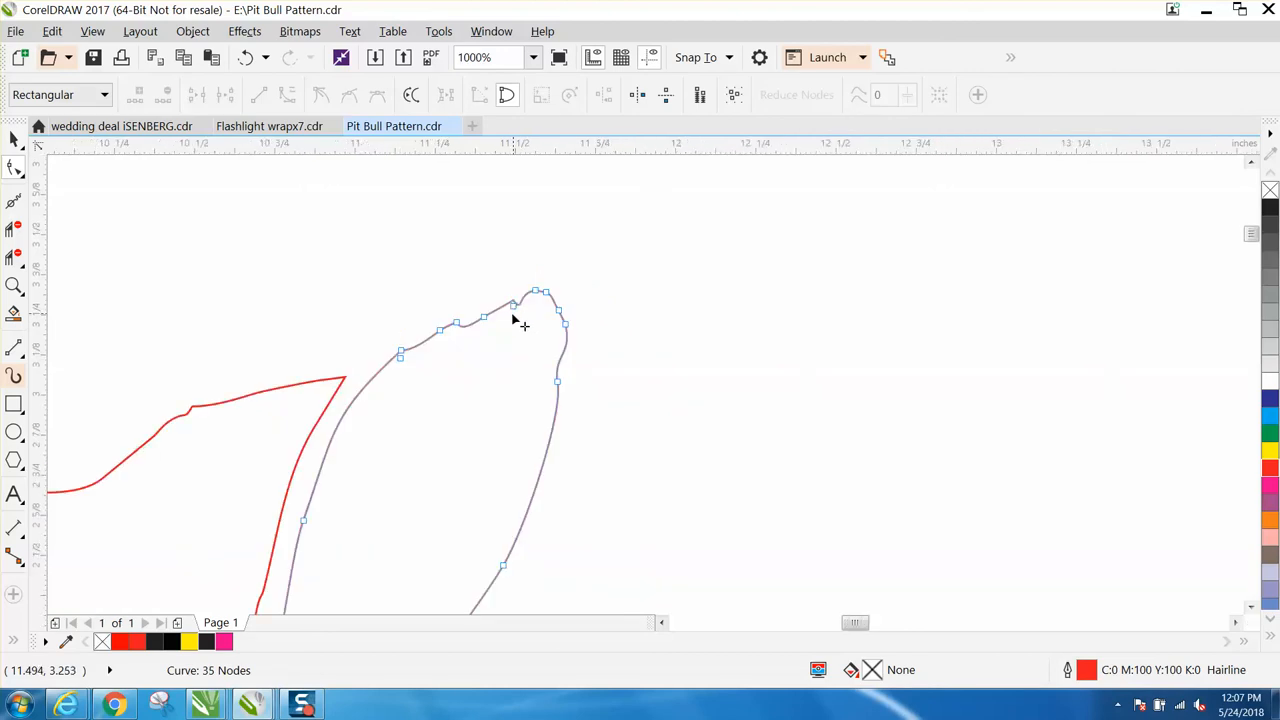
scroll(515, 316, down, 2)
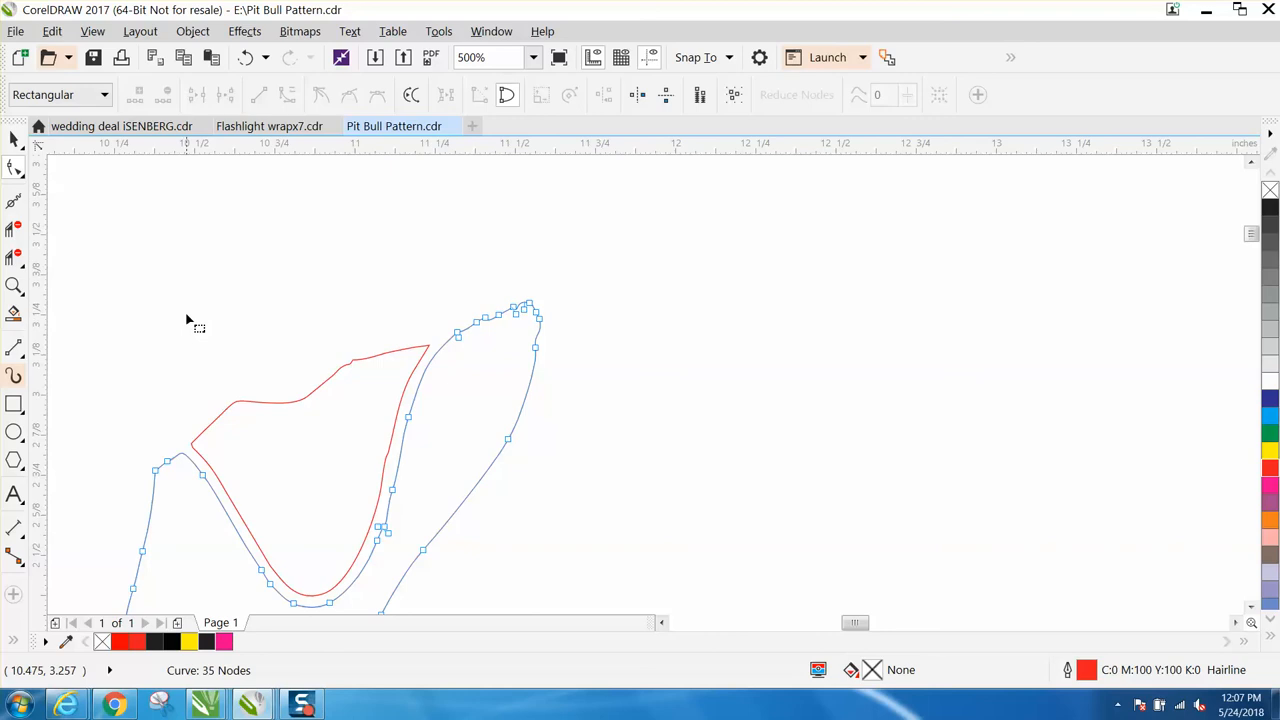
click(14, 285)
scroll(151, 337, down, 2)
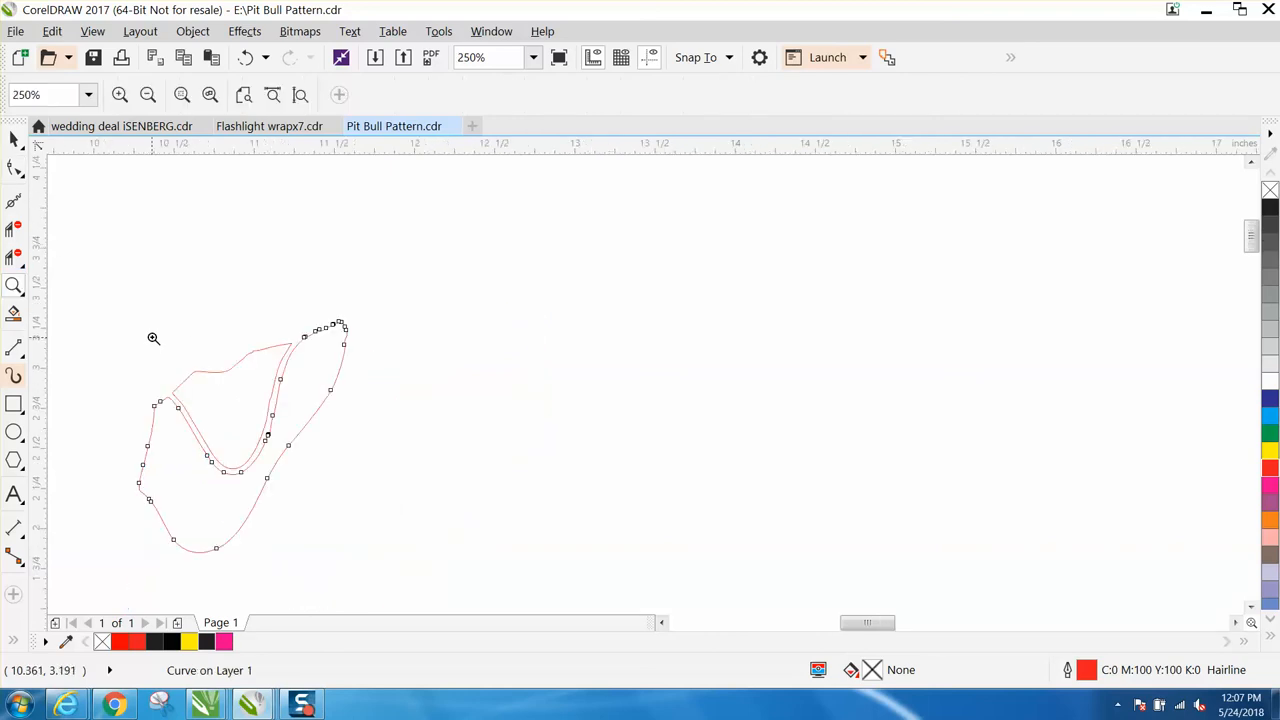
drag(129, 320, 515, 528)
click(14, 168)
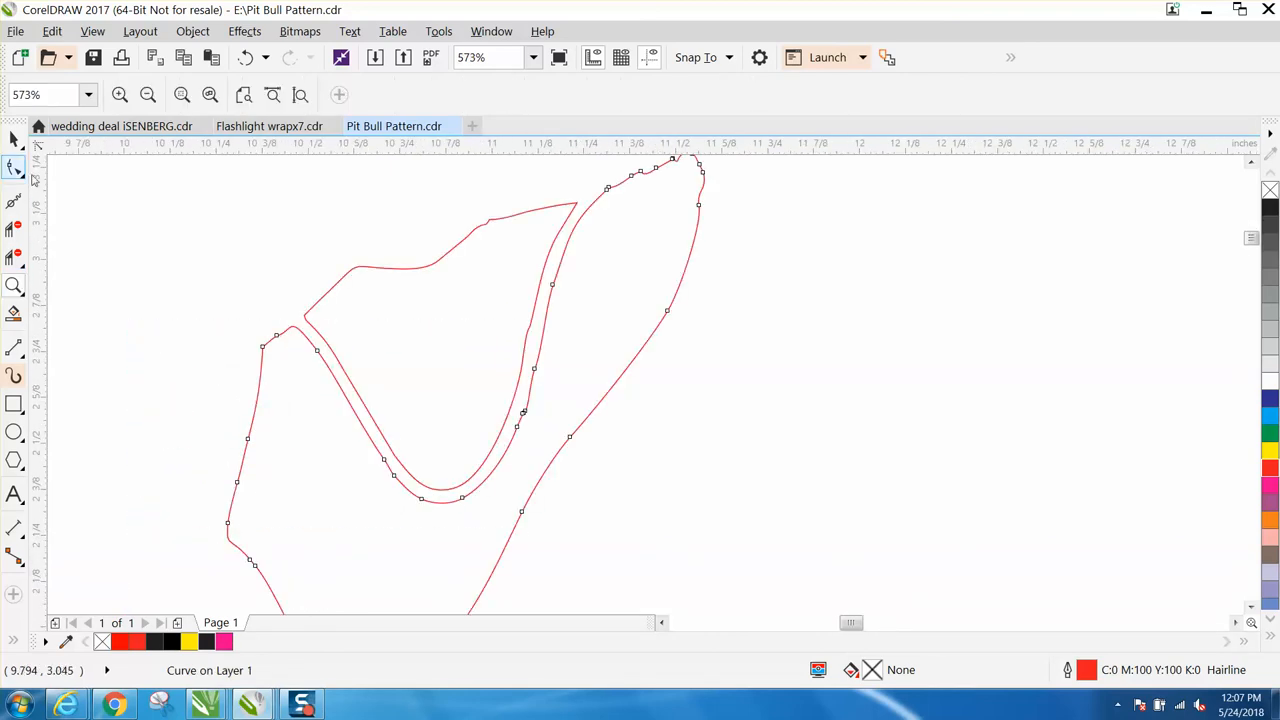
click(330, 310)
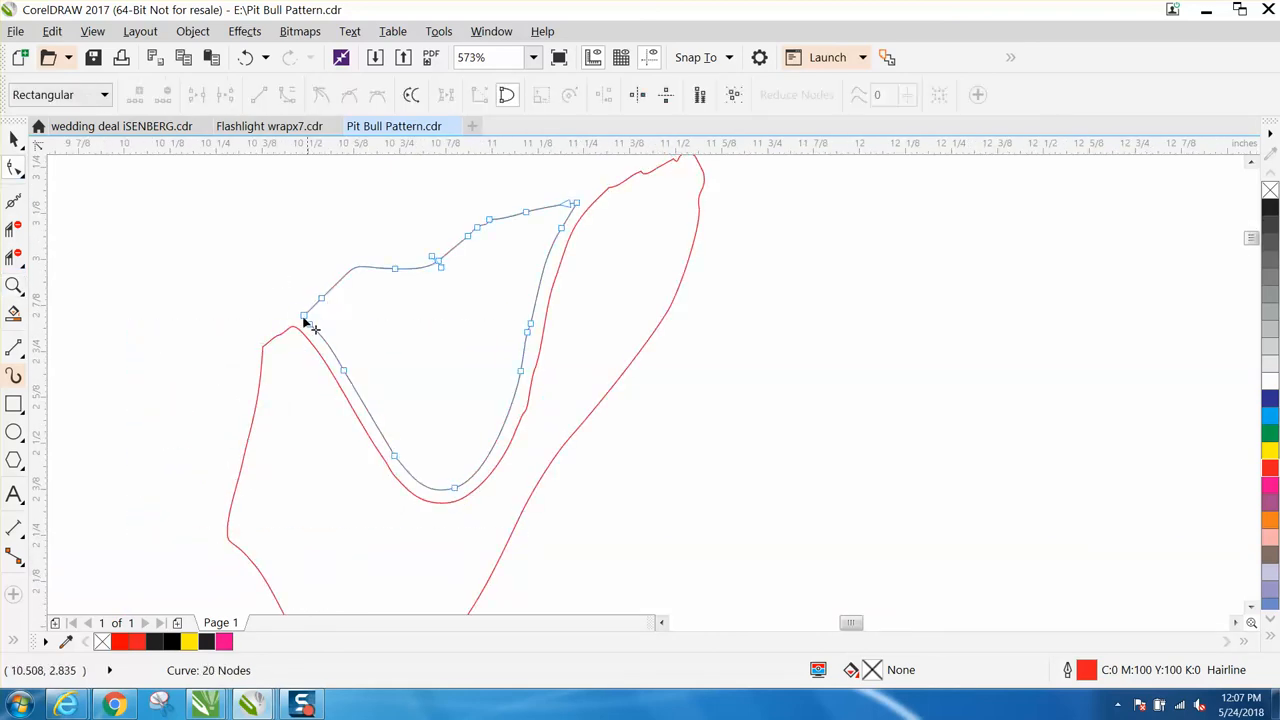
drag(304, 316, 289, 328)
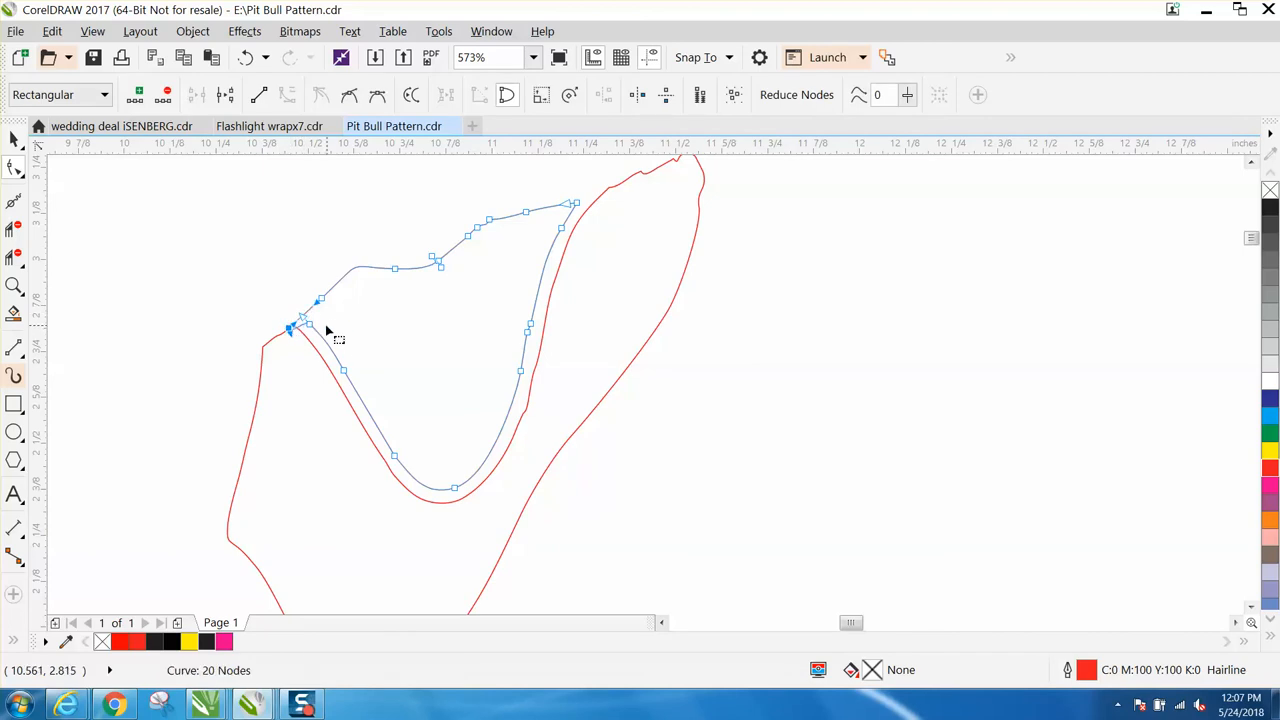
click(311, 325)
key(Delete)
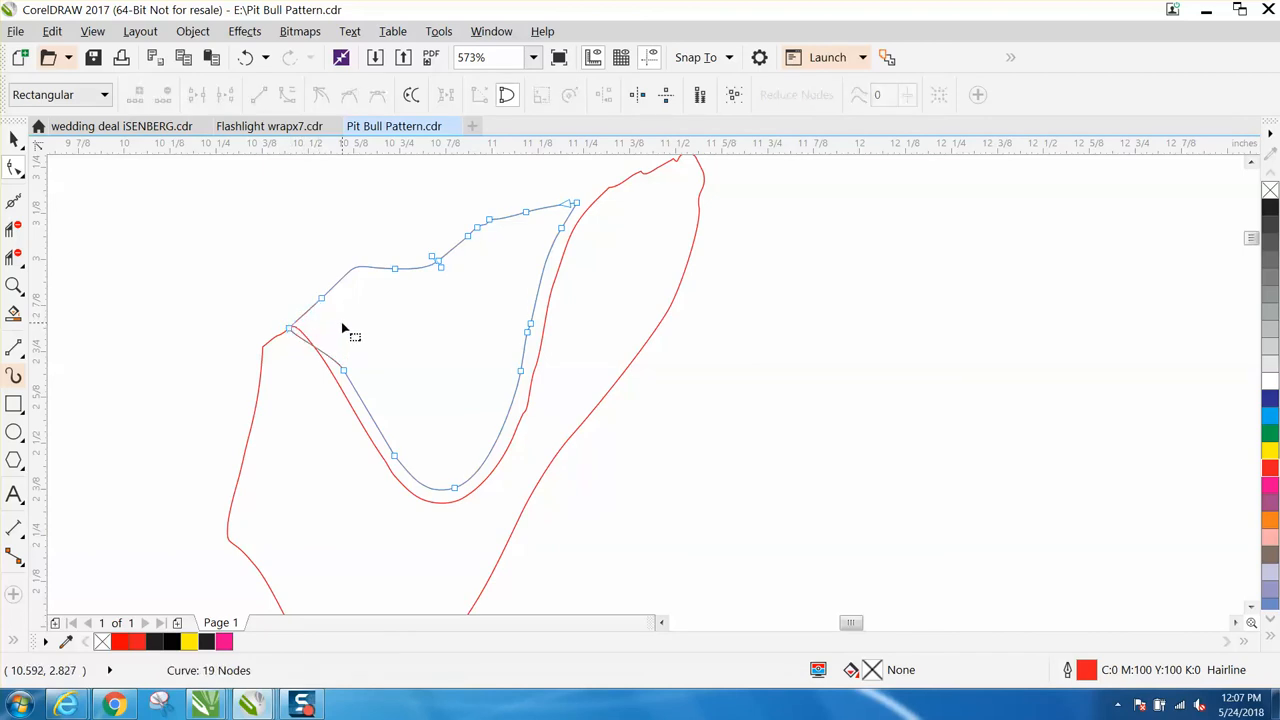
Delete the next node on the inner mouth piece and move its bottom and right-side nodes across the outer piece's inner edge.
double_click(343, 370)
drag(394, 457, 461, 508)
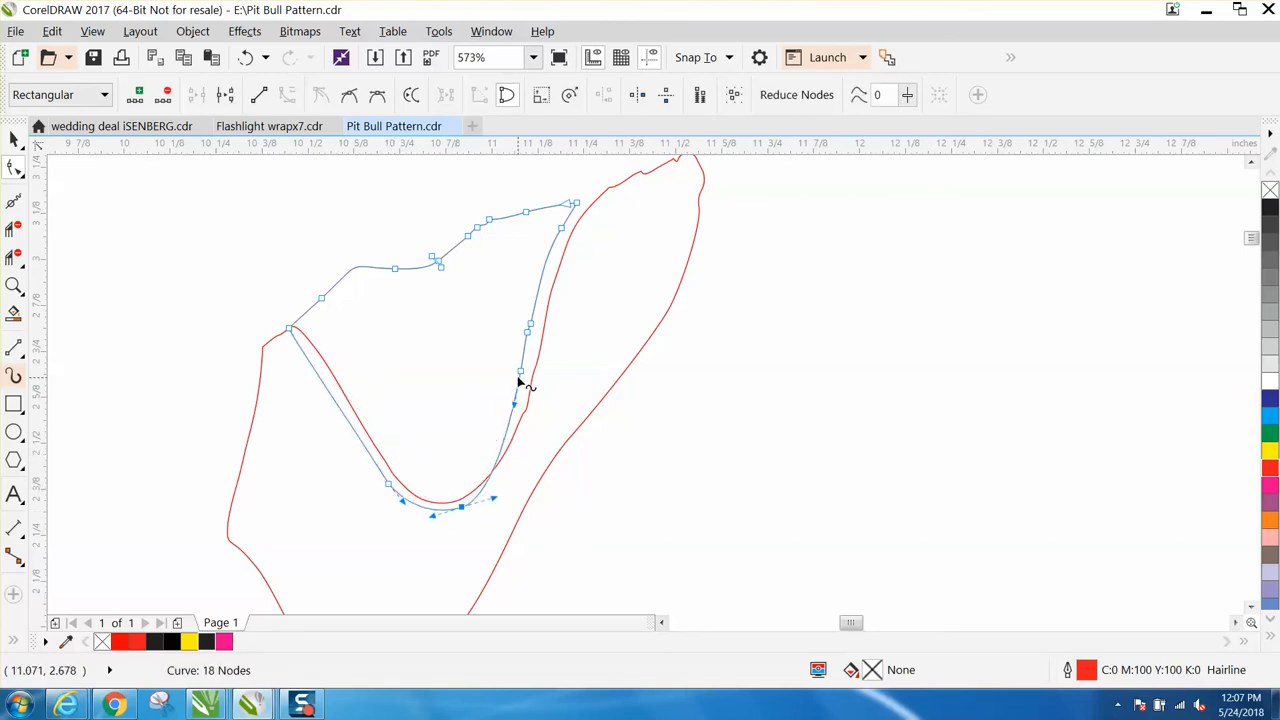
drag(521, 372, 548, 375)
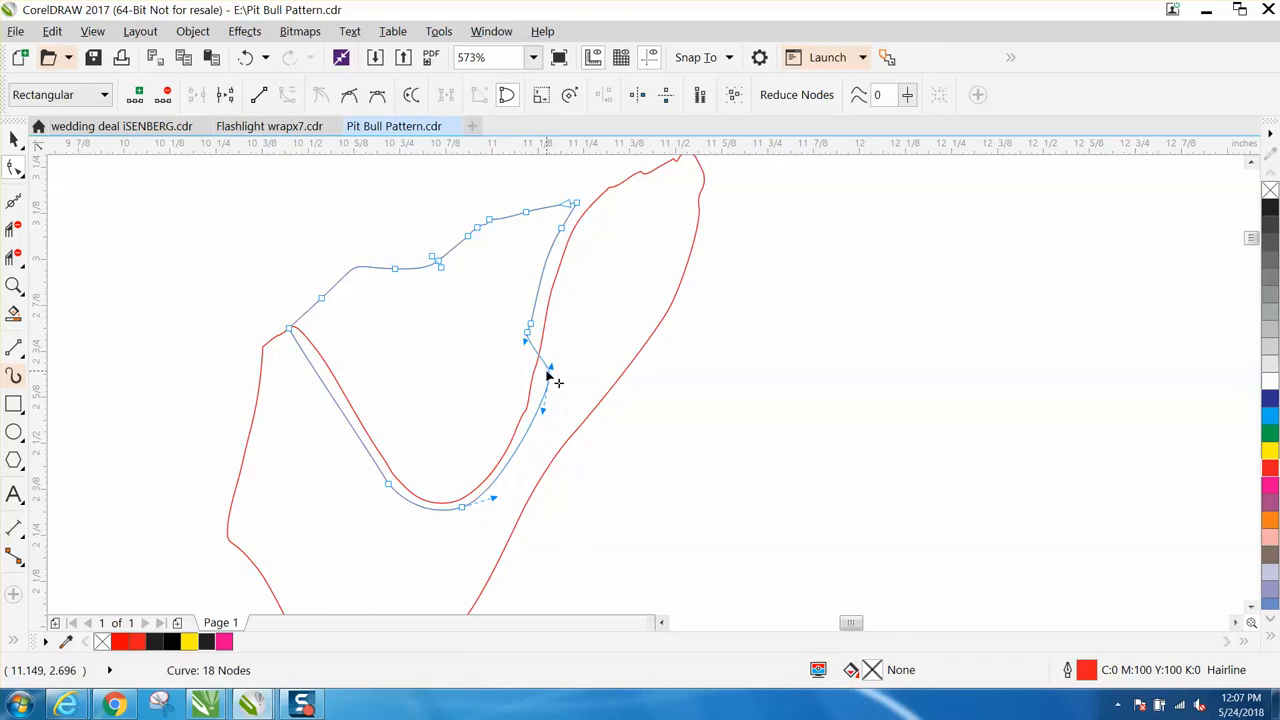
drag(531, 332, 561, 313)
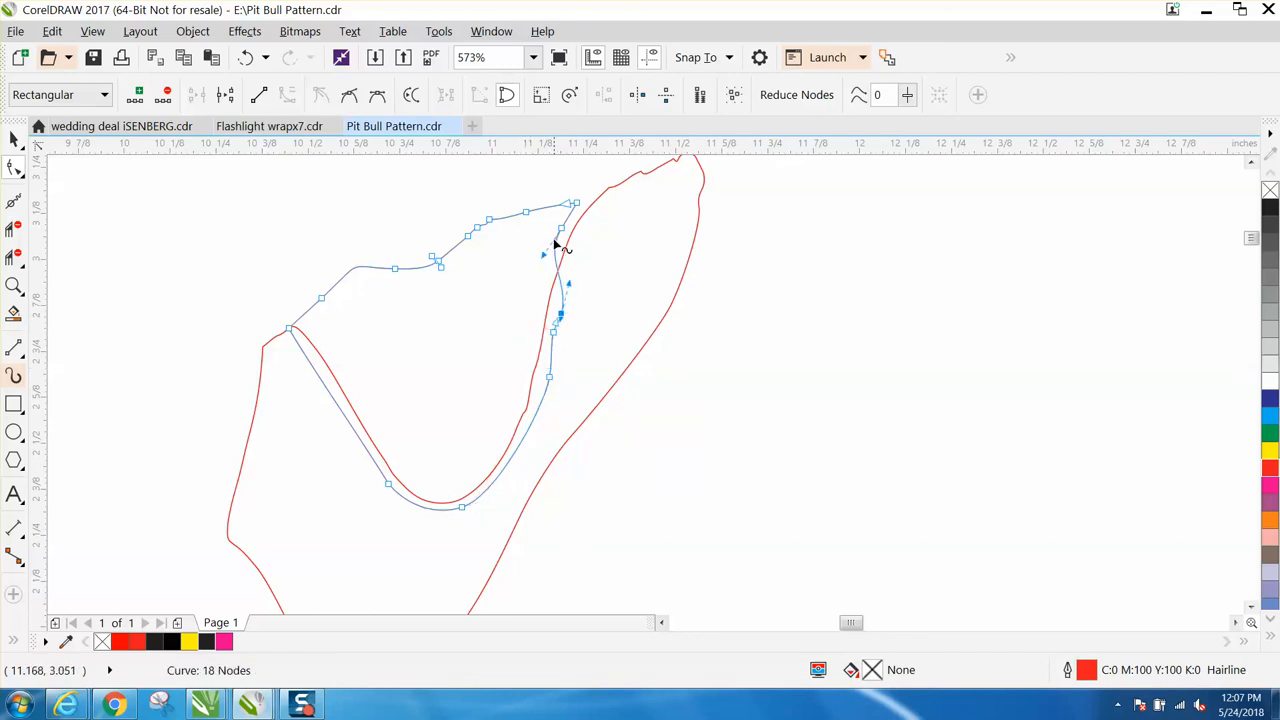
drag(561, 230, 596, 213)
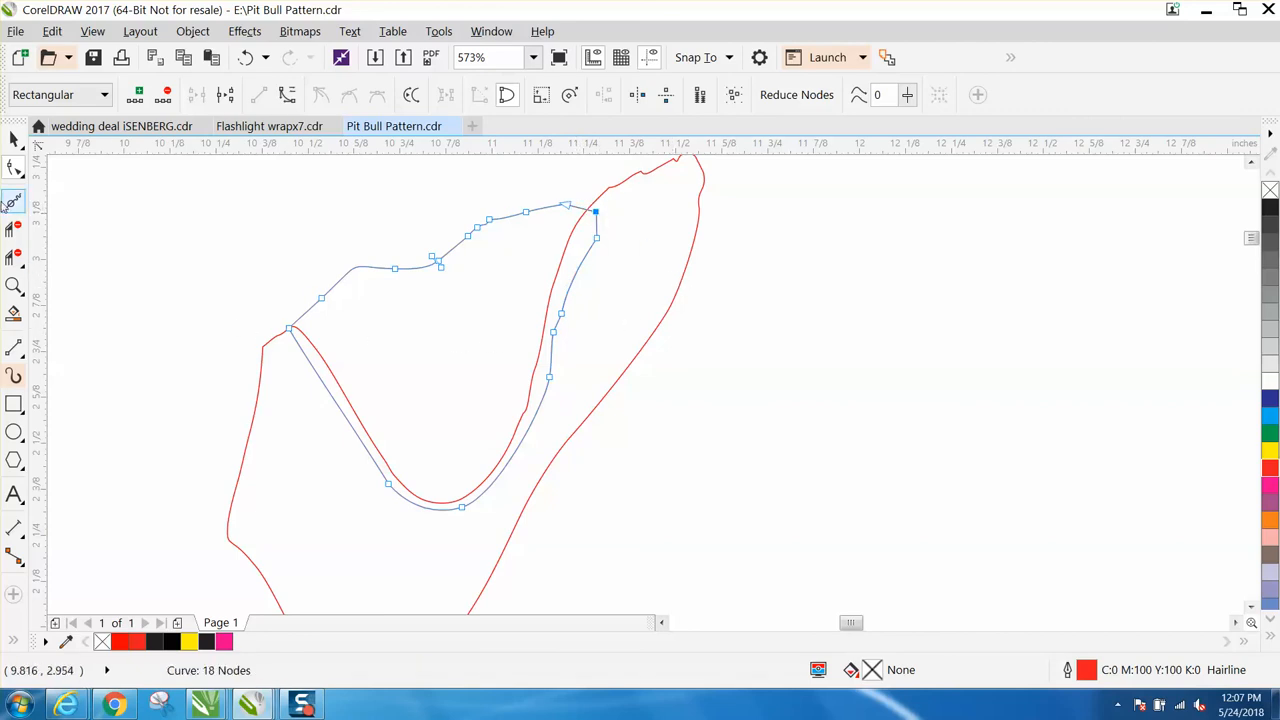
Remove the inner mouth piece's overlapping side and bottom segments with Virtual Segment Delete, keeping only its upper curve.
click(20, 268)
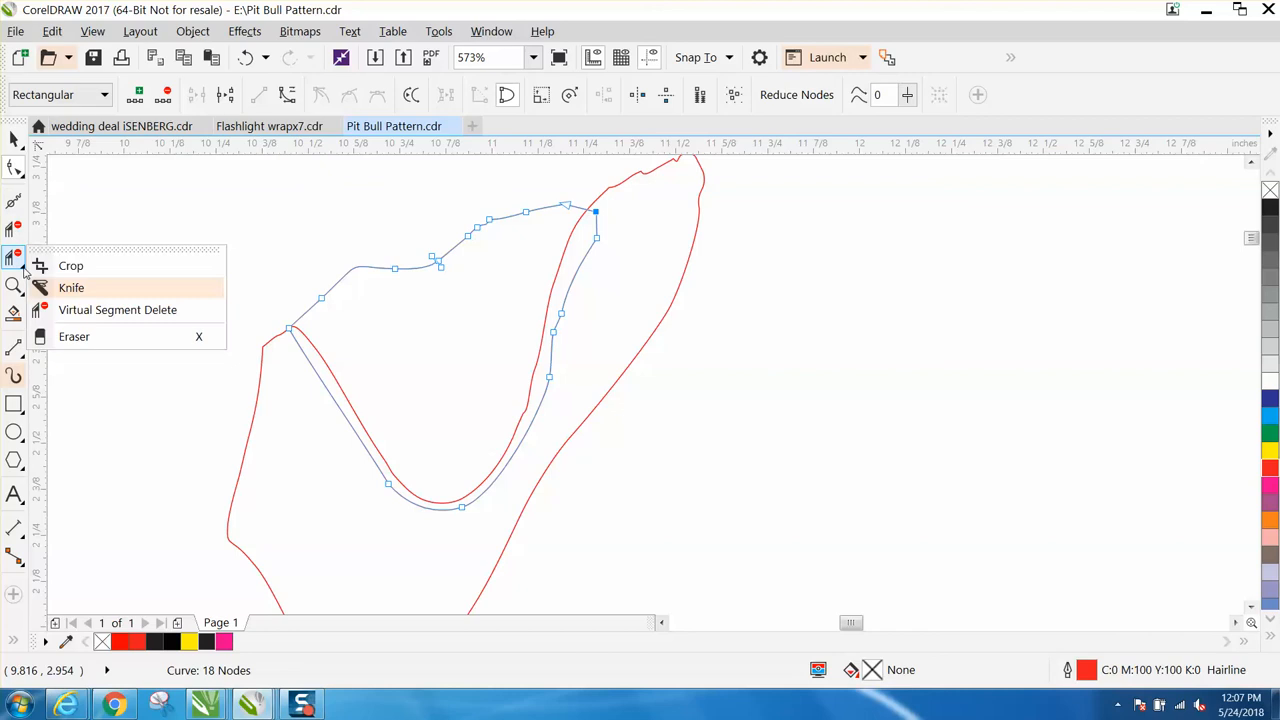
click(90, 312)
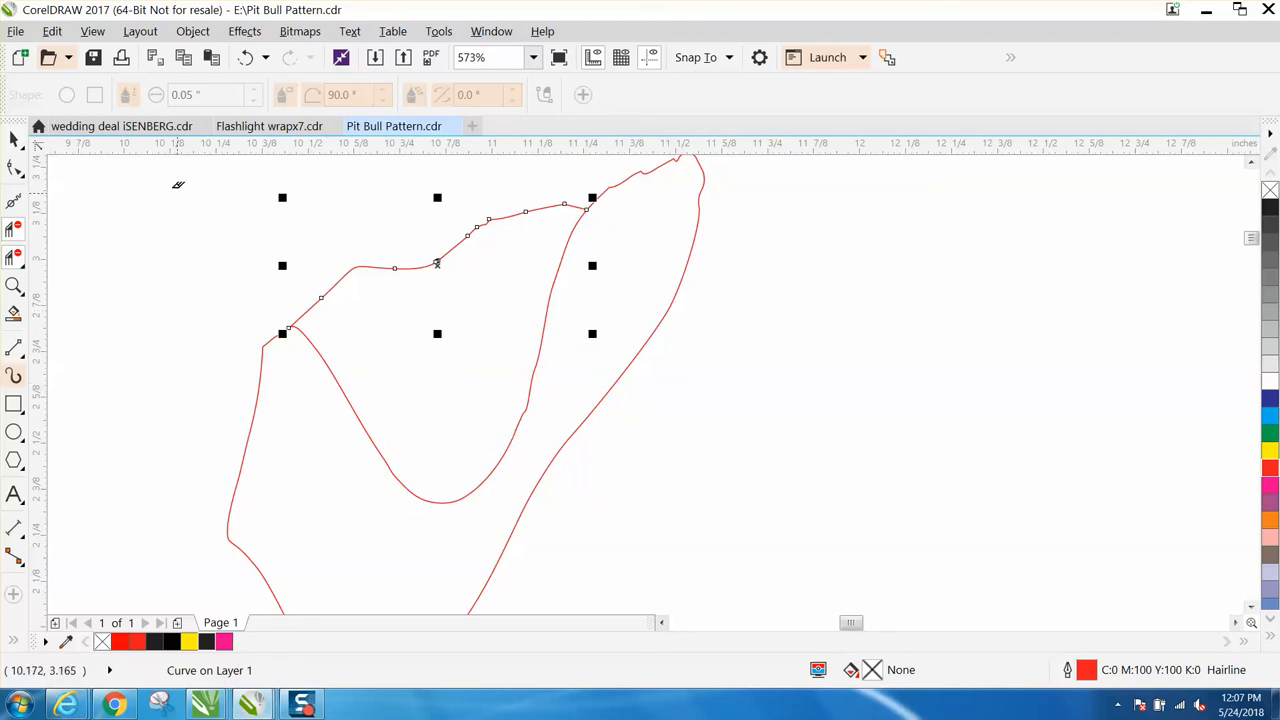
click(14, 140)
Smart-fill the inner mouth area and the outer mouth area in black, moving each new shape 7 inches to the right.
scroll(222, 257, down, 2)
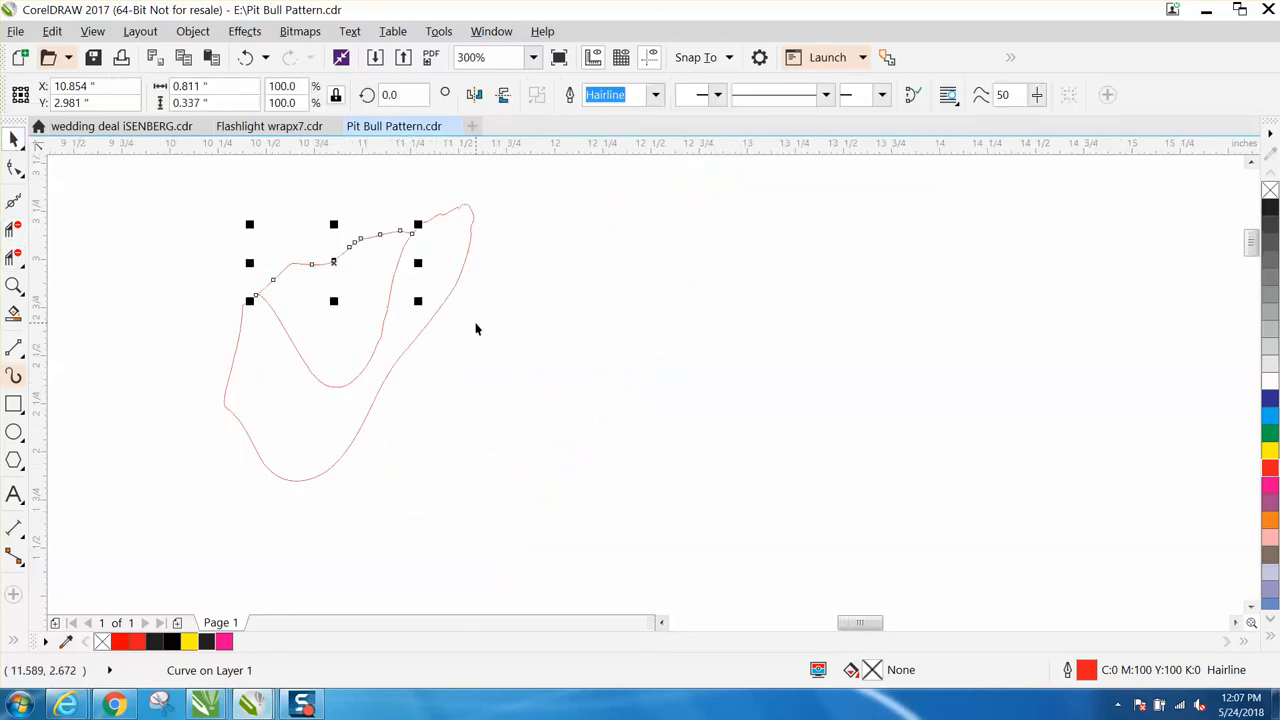
click(14, 313)
click(330, 320)
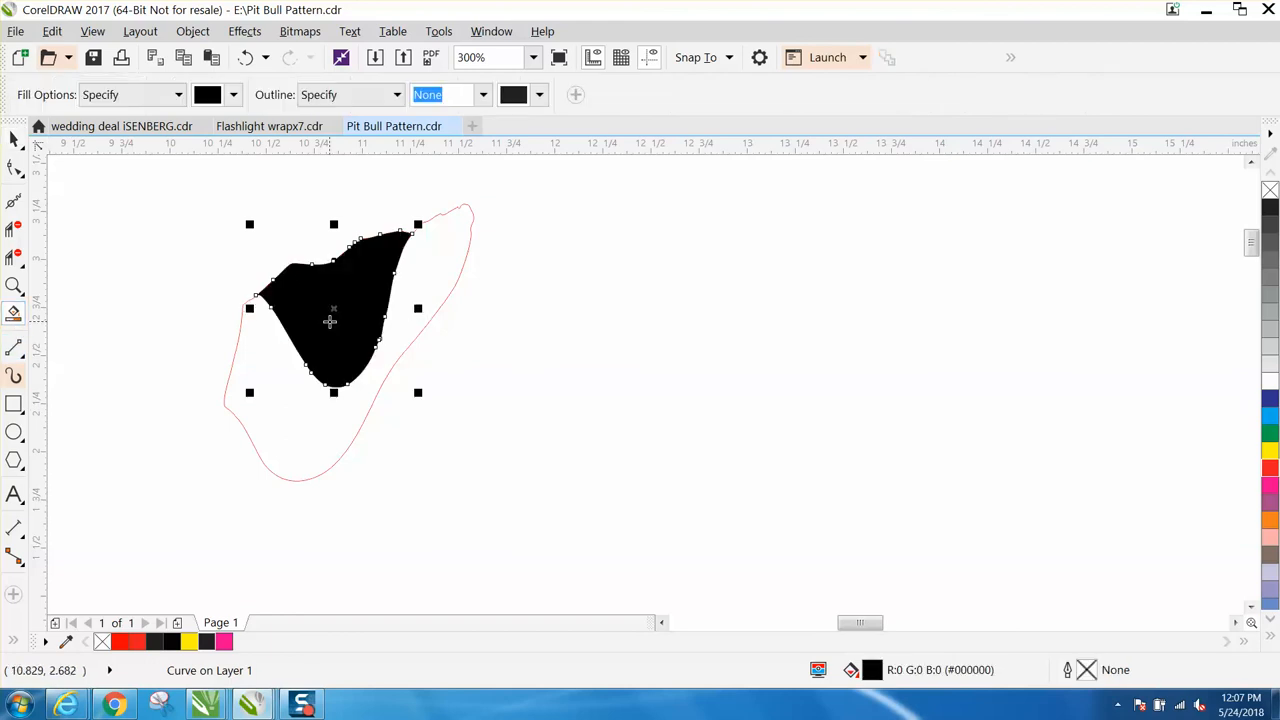
key(Delete)
scroll(335, 321, down, 2)
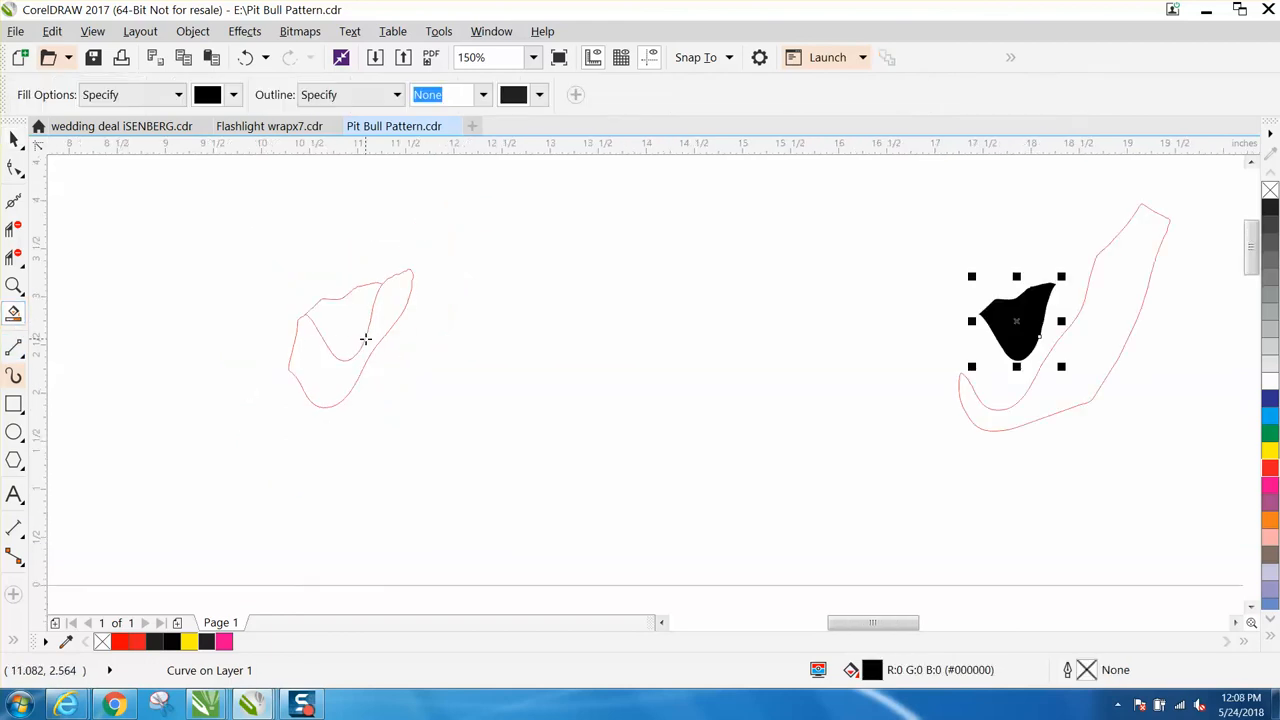
click(325, 378)
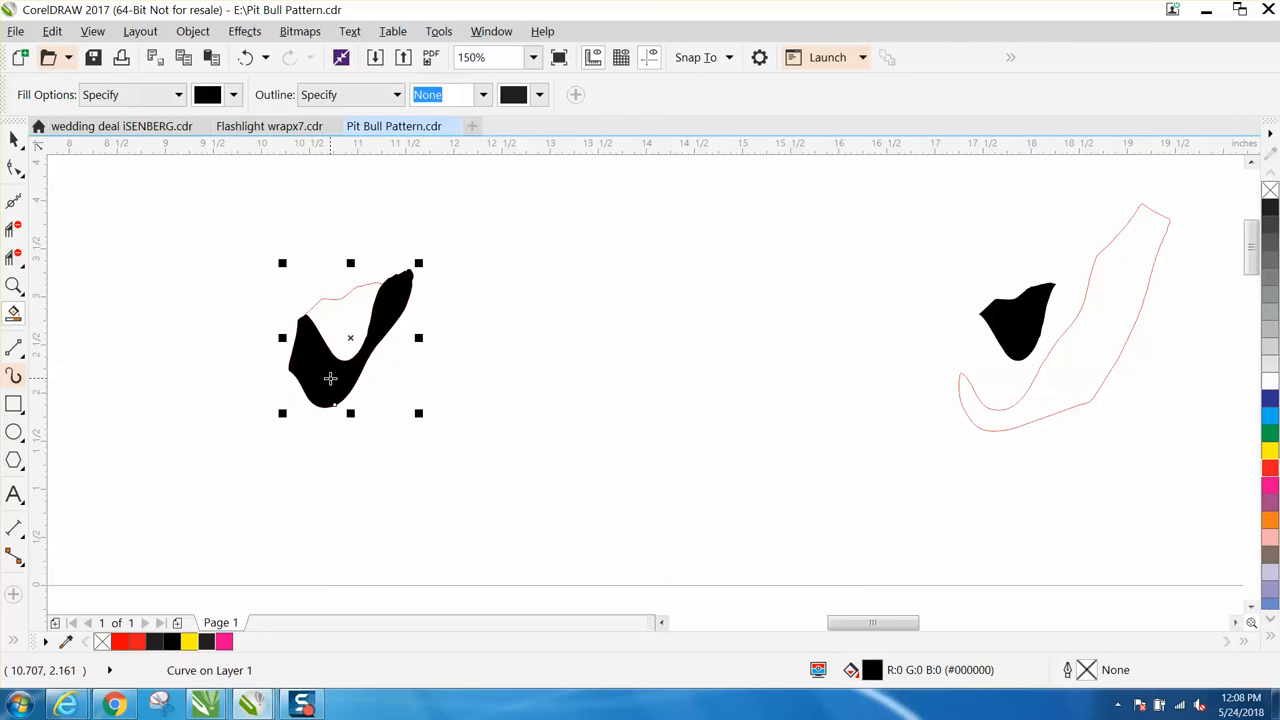
key(Right)
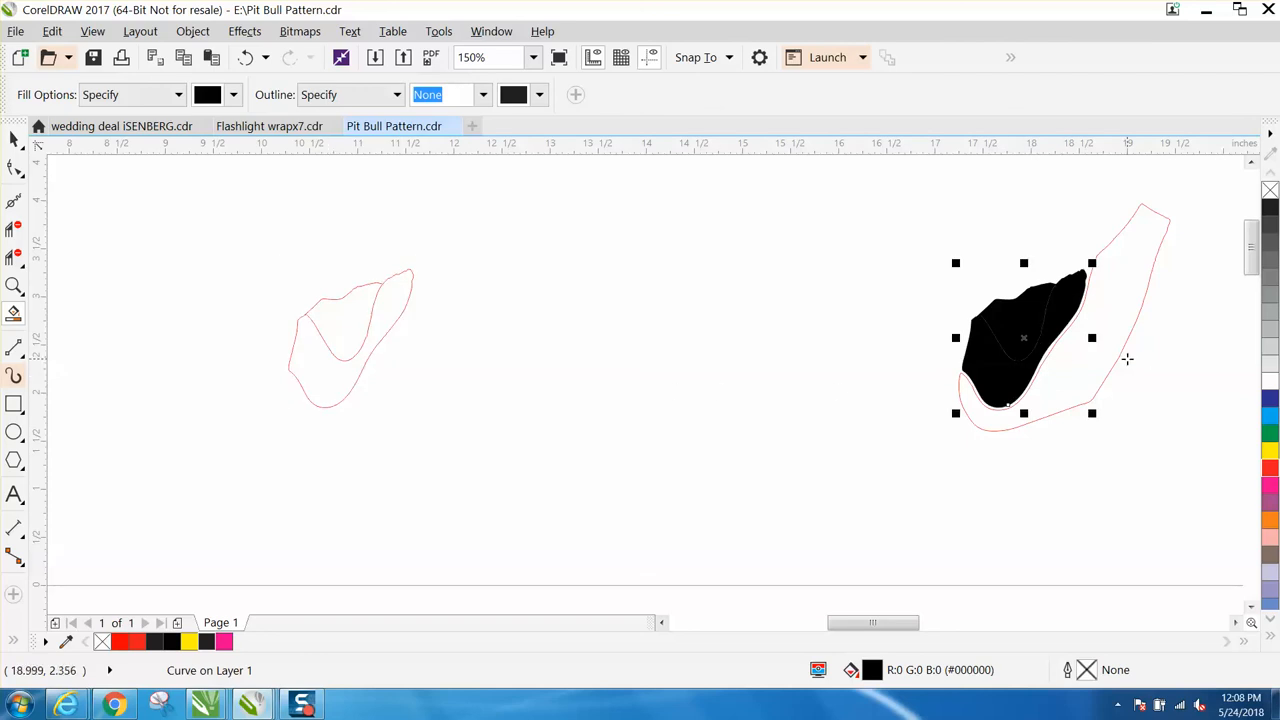
Move the jaw and neck outline 7 inches left, back around the original mouth outlines.
click(14, 140)
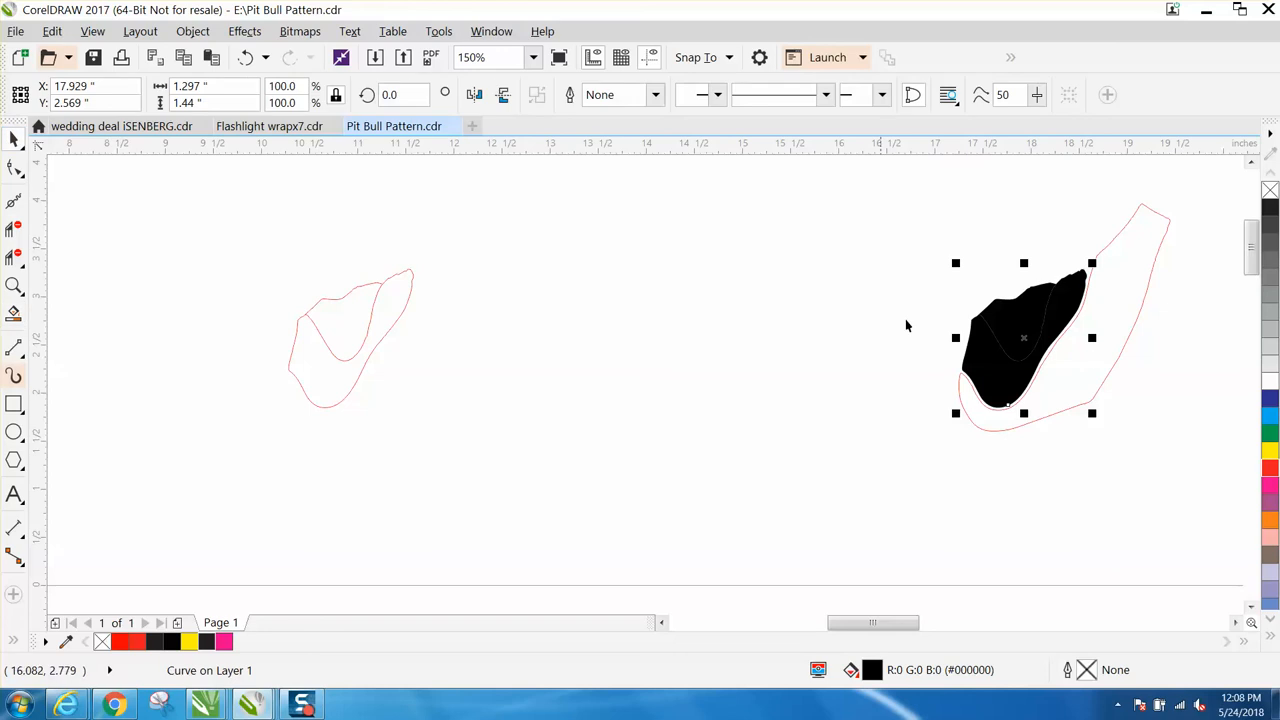
click(1117, 359)
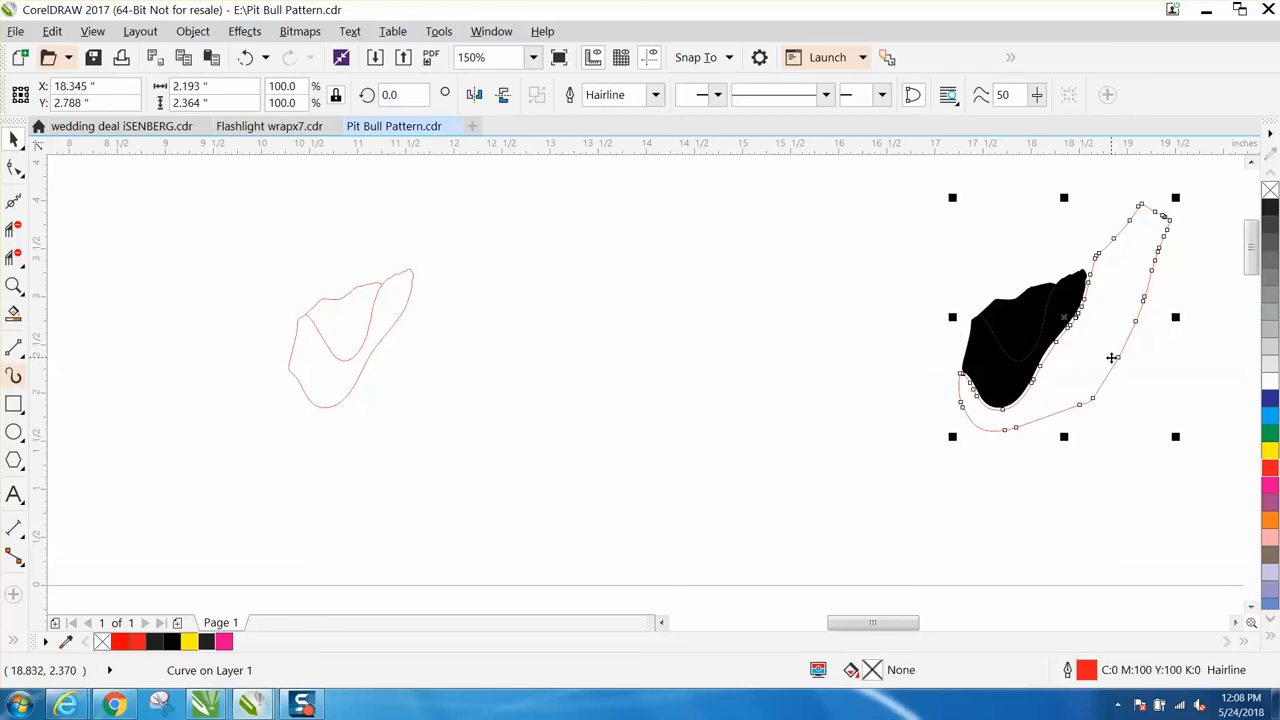
key(Left)
Remove the fill from both black mouth shapes and give them a red outline.
drag(937, 232, 1194, 428)
click(1270, 190)
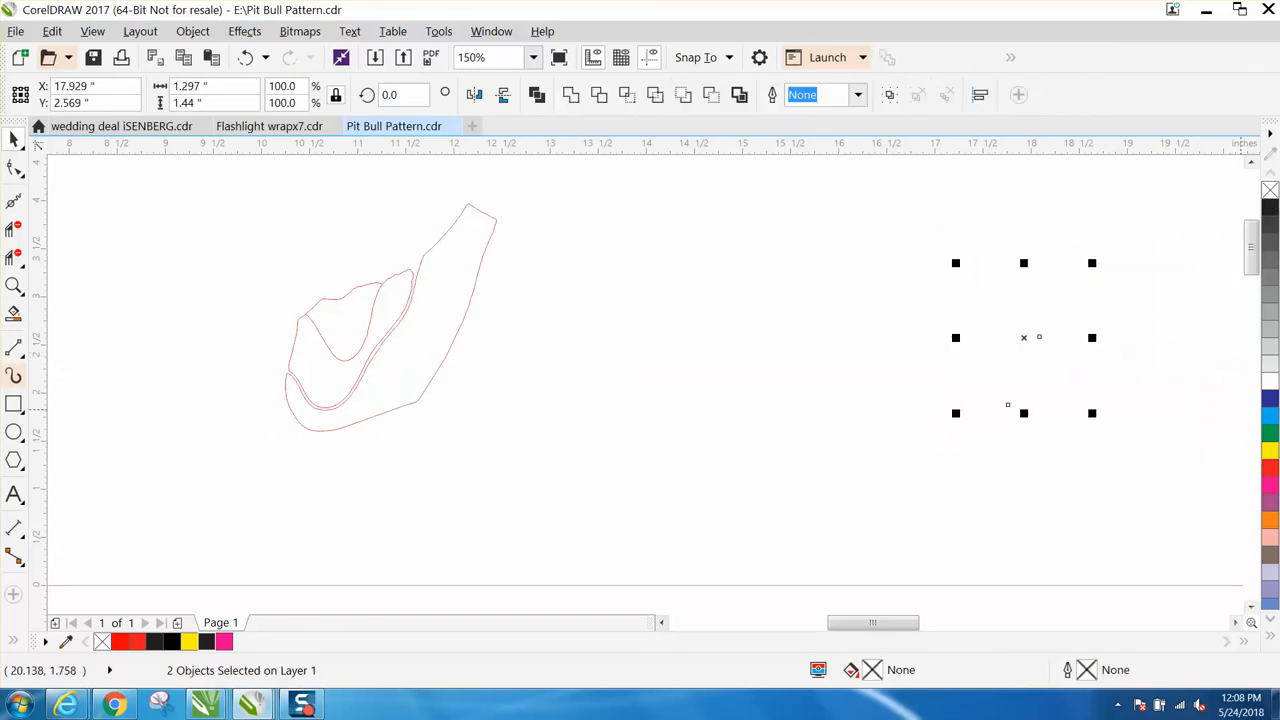
right_click(1272, 468)
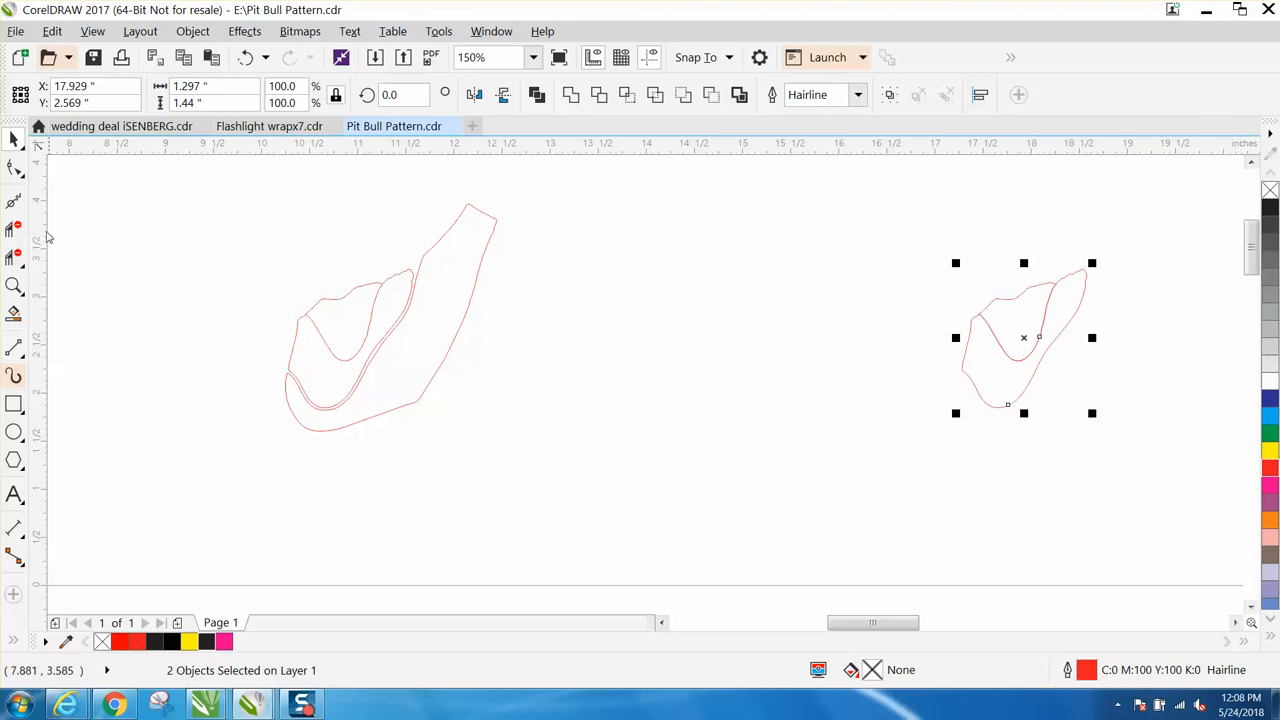
Pull the new inner mouth piece up away from the outer piece to check they are separate, and undo both moves.
click(14, 286)
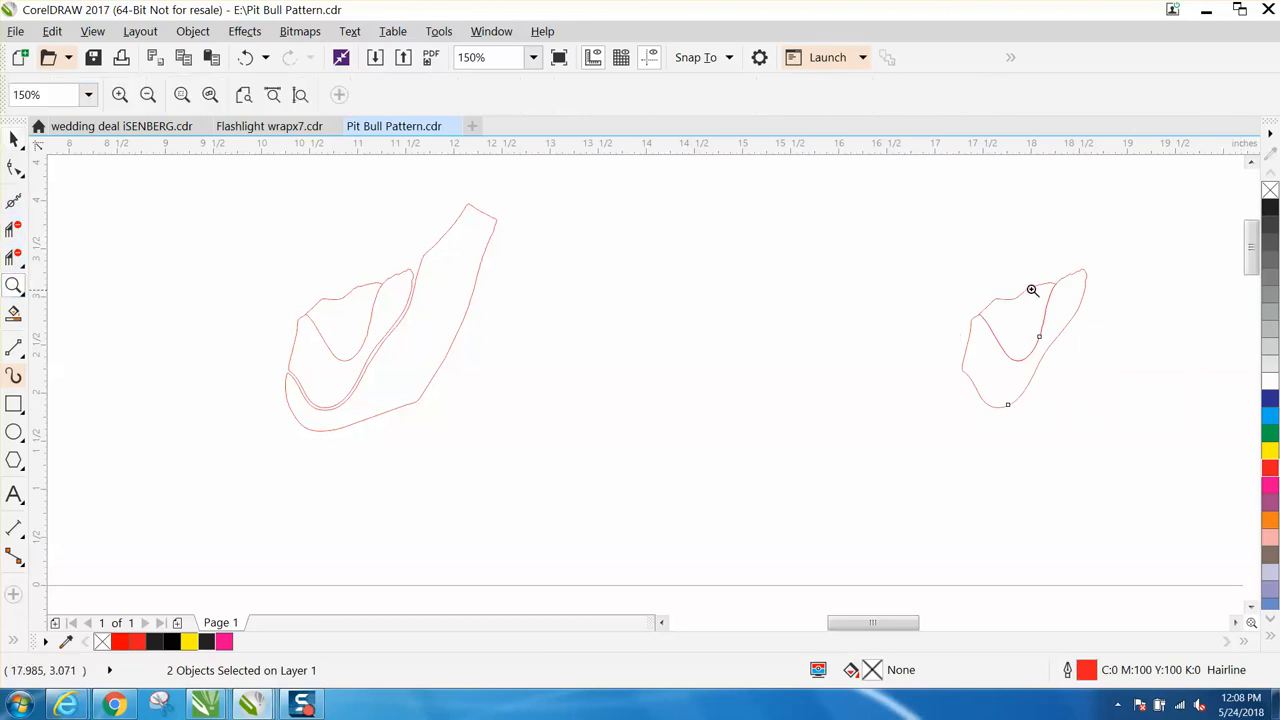
drag(918, 261, 1180, 426)
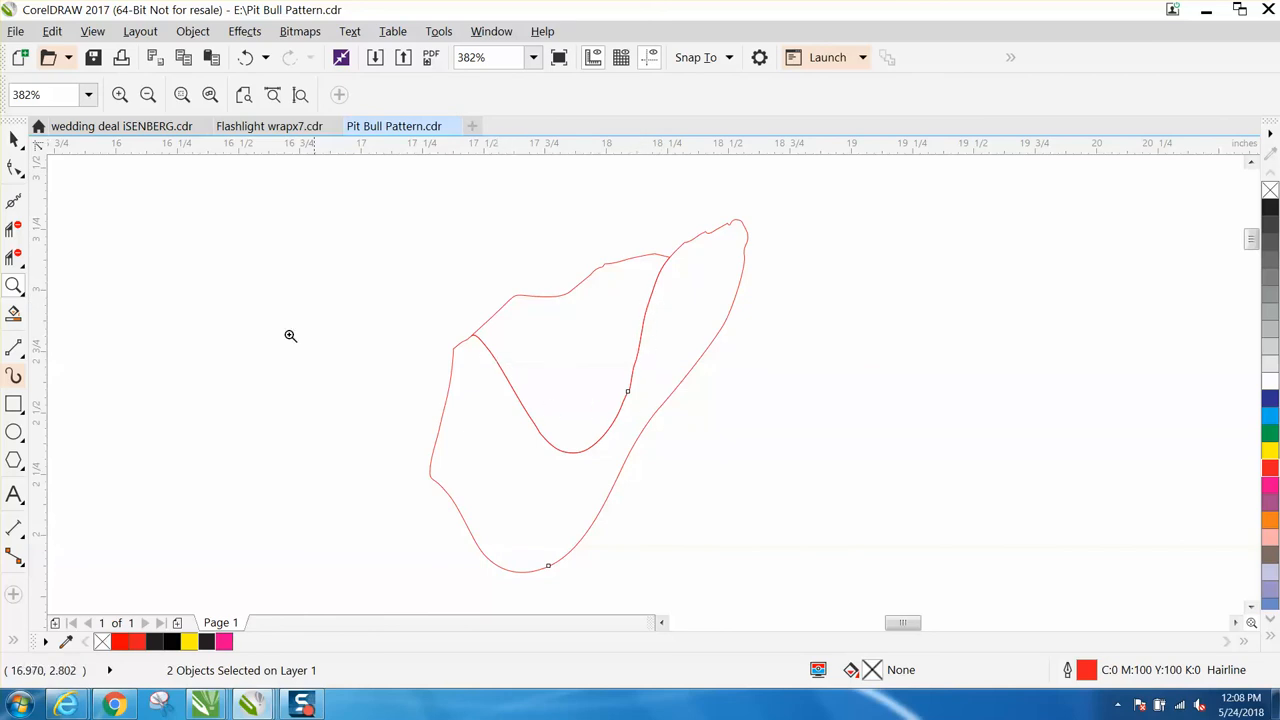
key(space)
click(569, 281)
drag(571, 292, 541, 247)
drag(545, 308, 559, 287)
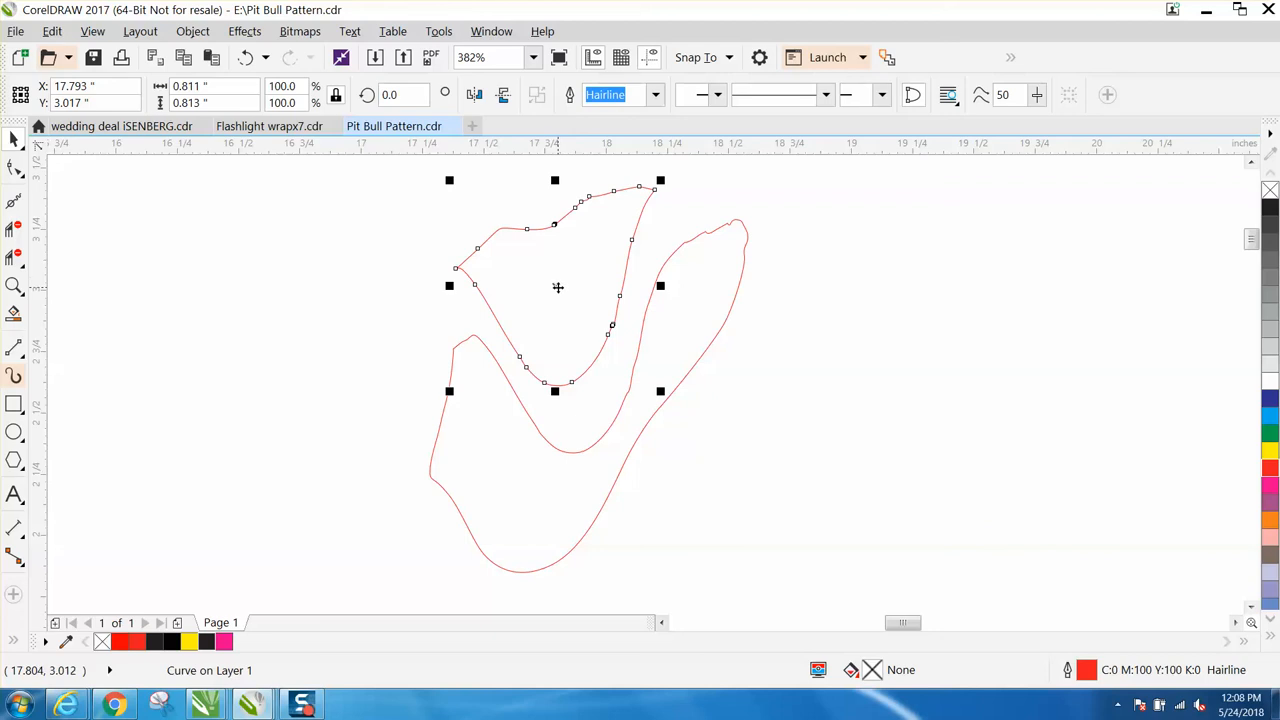
click(248, 57)
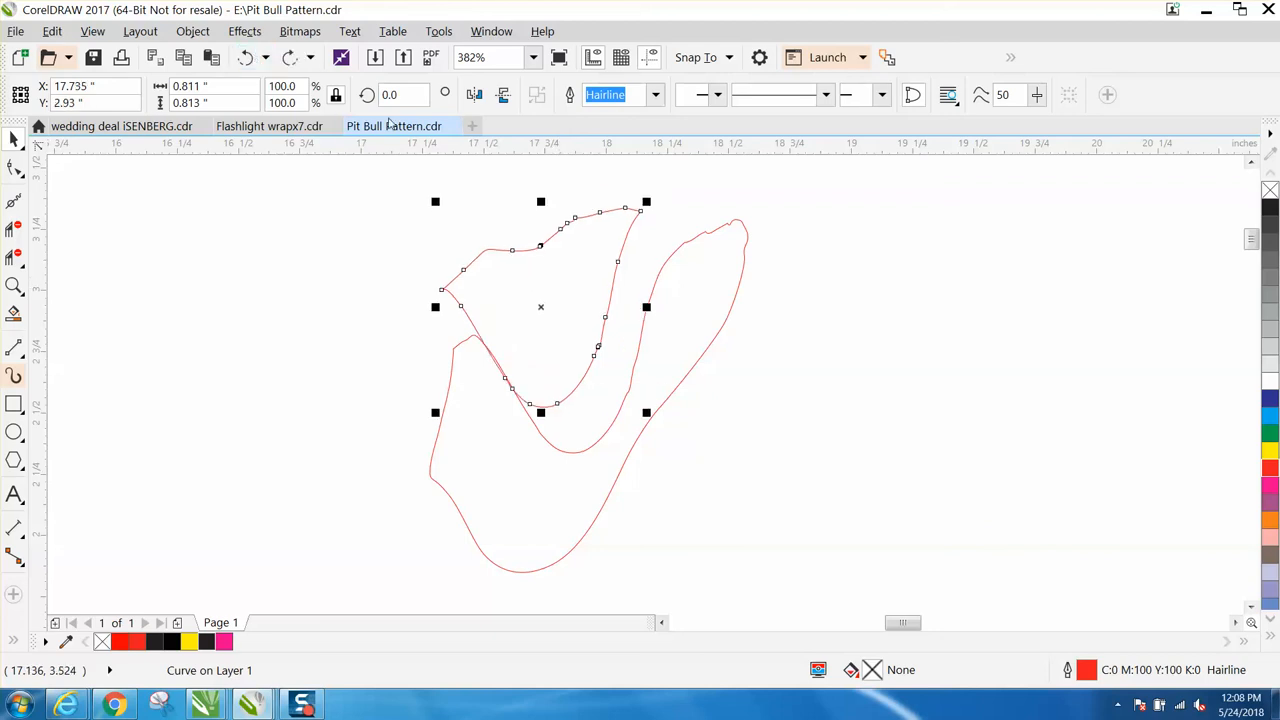
click(248, 57)
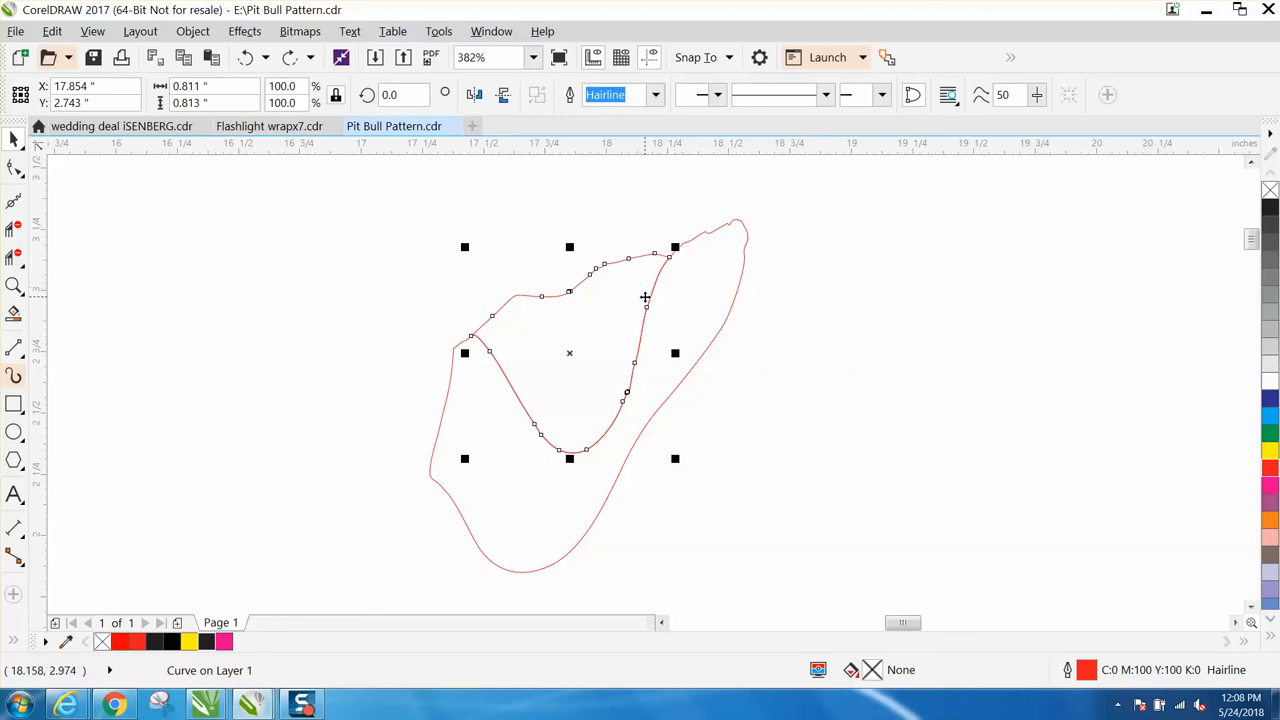
Move the jaw and neck outline 7 inches right so that it surrounds the new mouth pieces.
scroll(646, 299, down, 4)
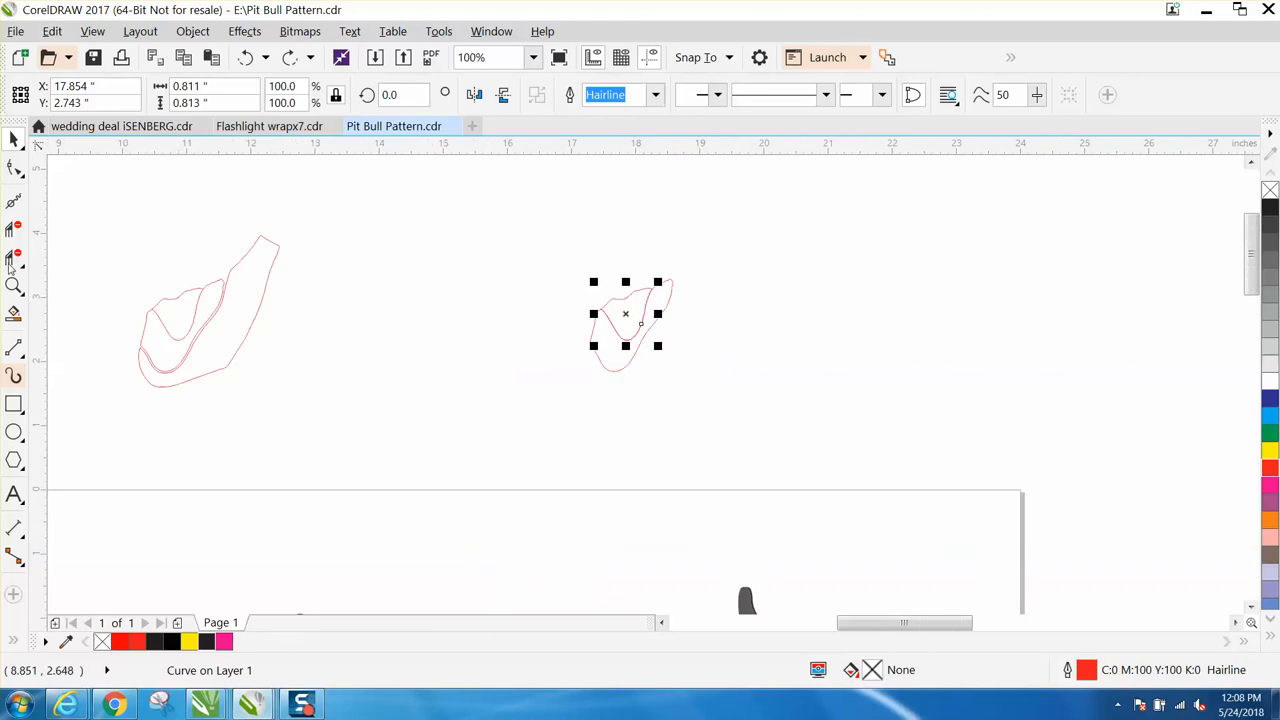
click(268, 282)
key(ctrl+shift+z)
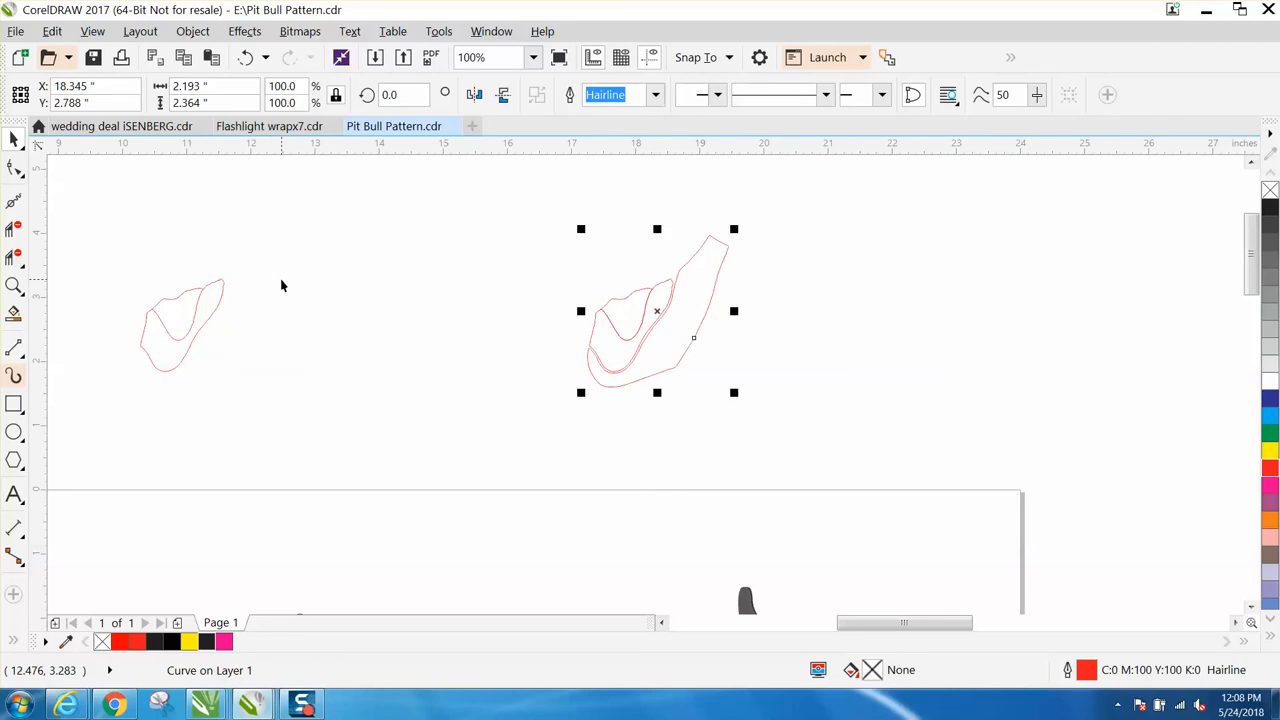
Reshape the outer mouth piece by pulling its lower and right-hand nodes outward across the jaw and neck outline, closing the gap.
click(14, 286)
drag(558, 250, 766, 396)
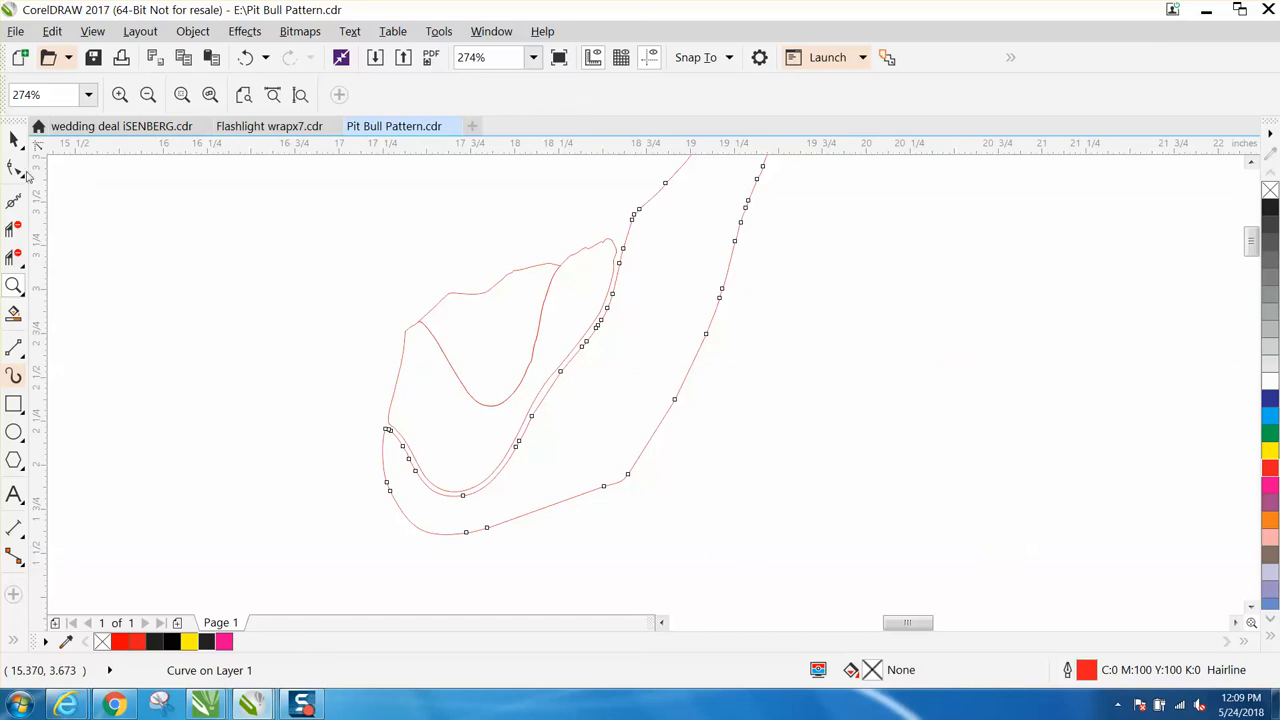
click(14, 168)
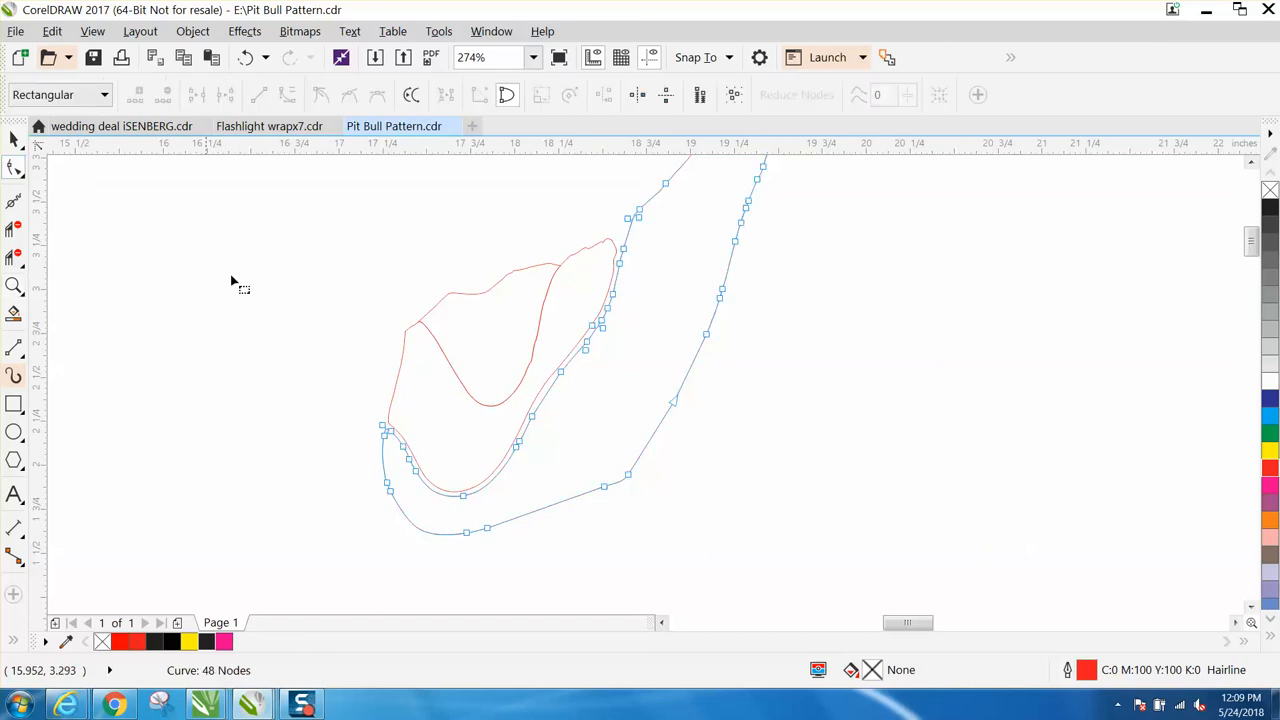
click(401, 439)
drag(401, 439, 397, 440)
drag(428, 481, 404, 455)
drag(479, 488, 486, 500)
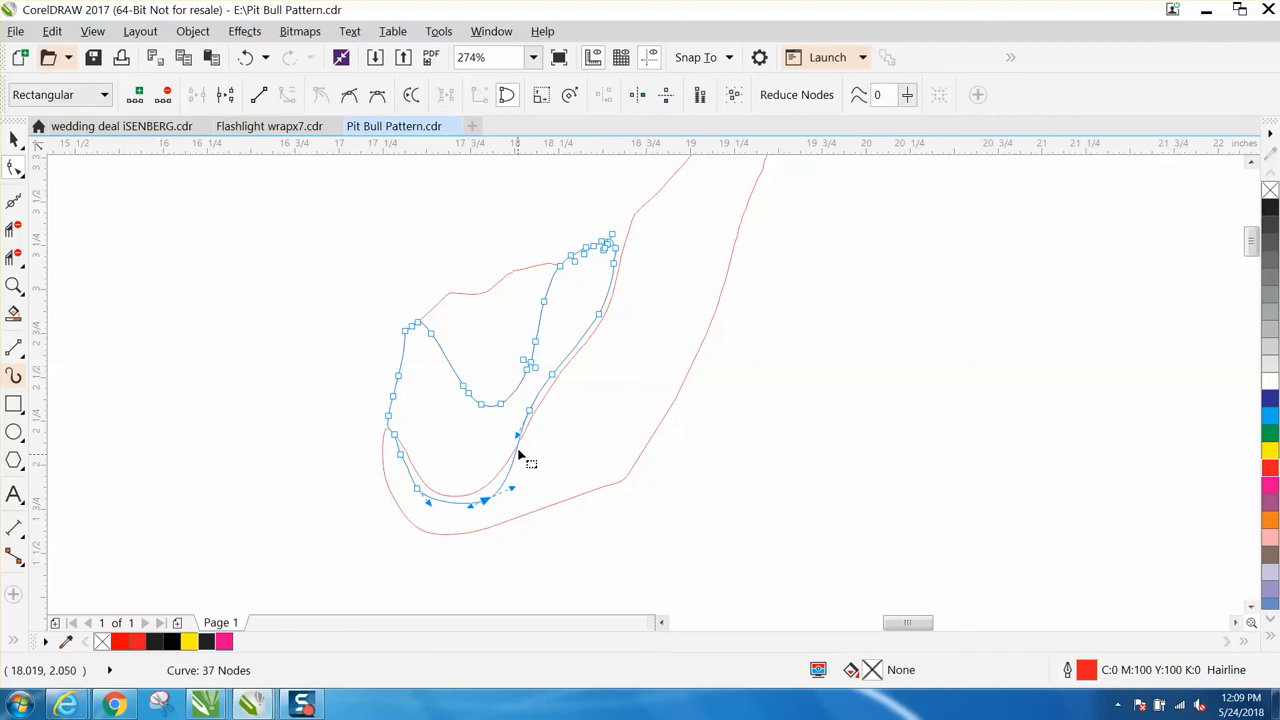
drag(532, 418, 638, 252)
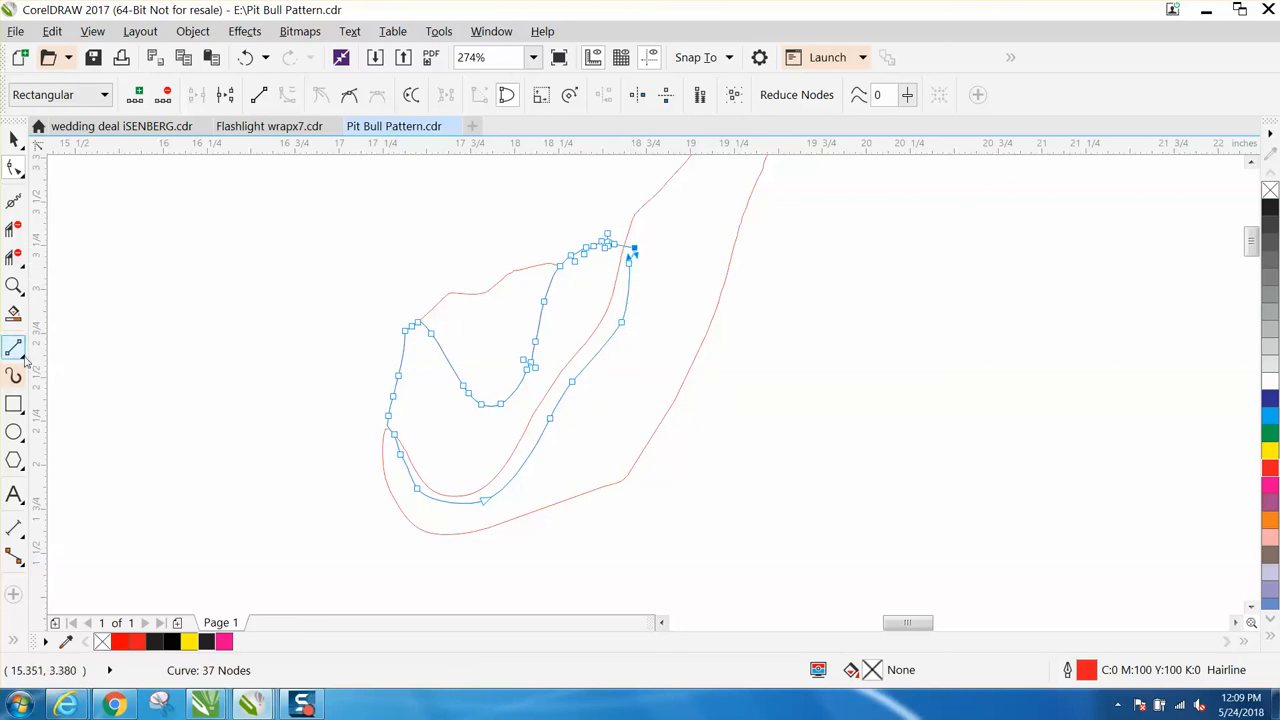
Remove the part of the outer mouth outline that overlaps the jaw and neck piece with Virtual Segment Delete.
click(24, 270)
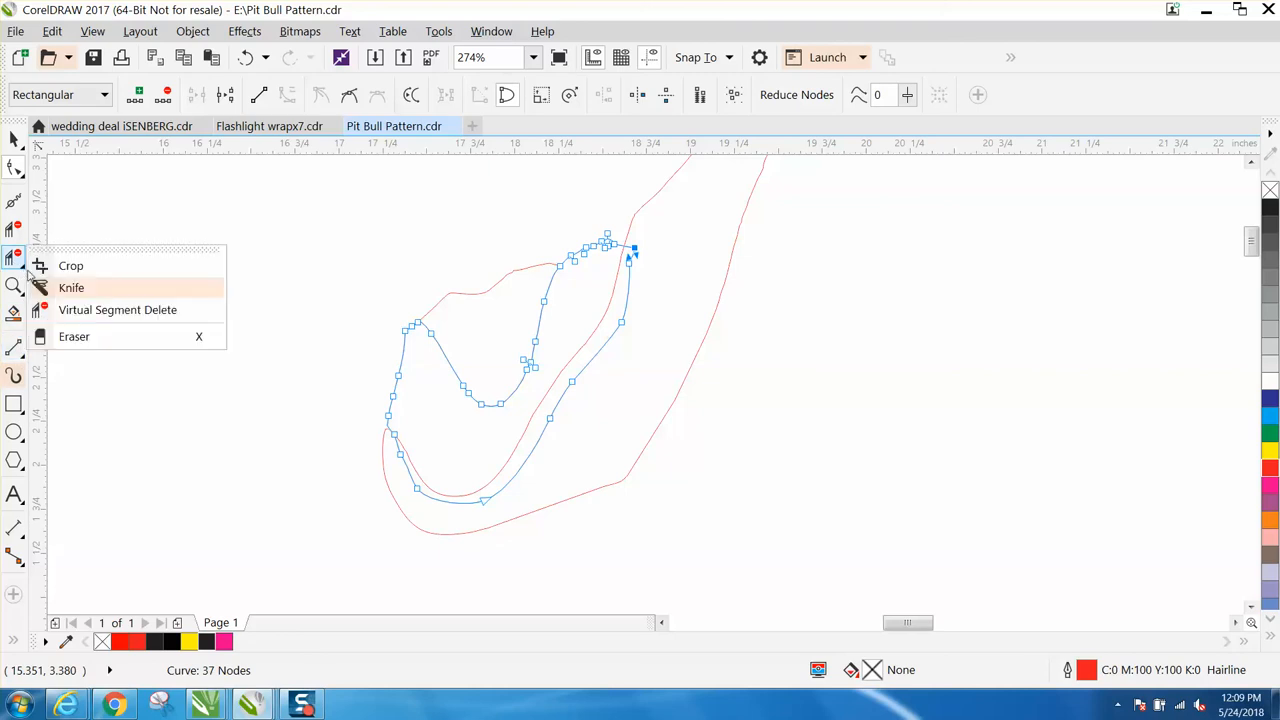
click(72, 312)
click(610, 335)
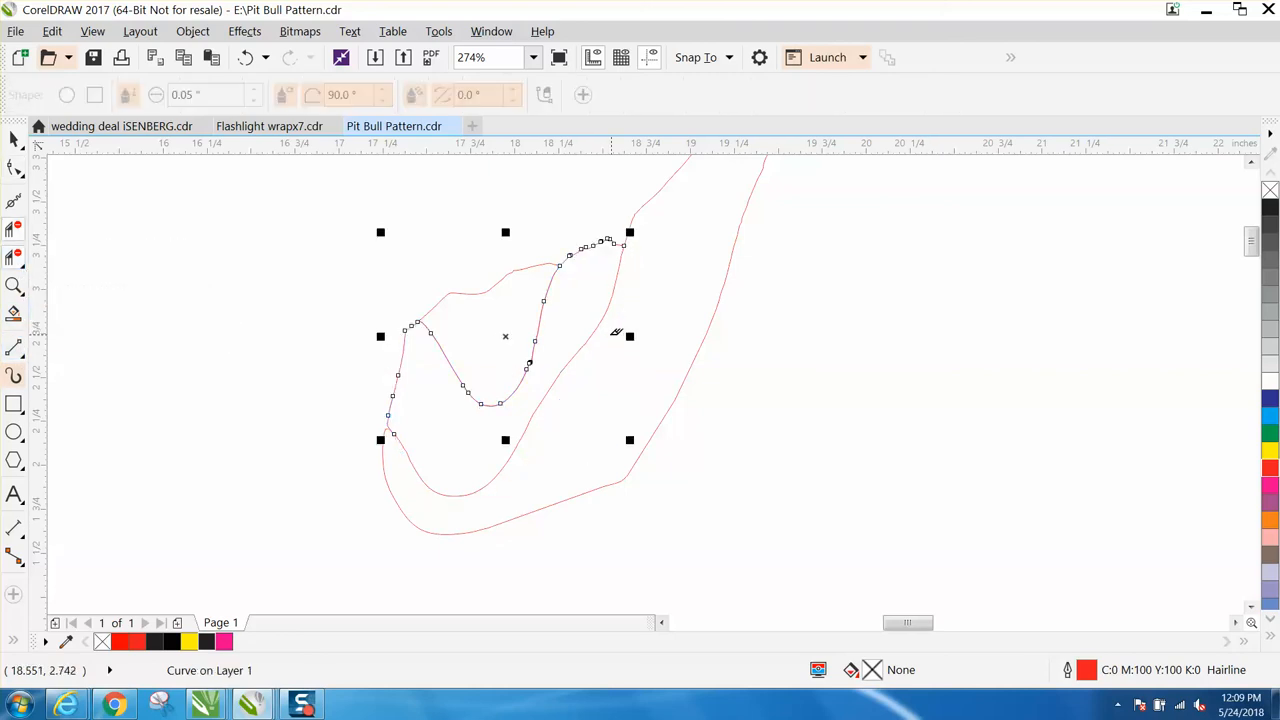
click(22, 141)
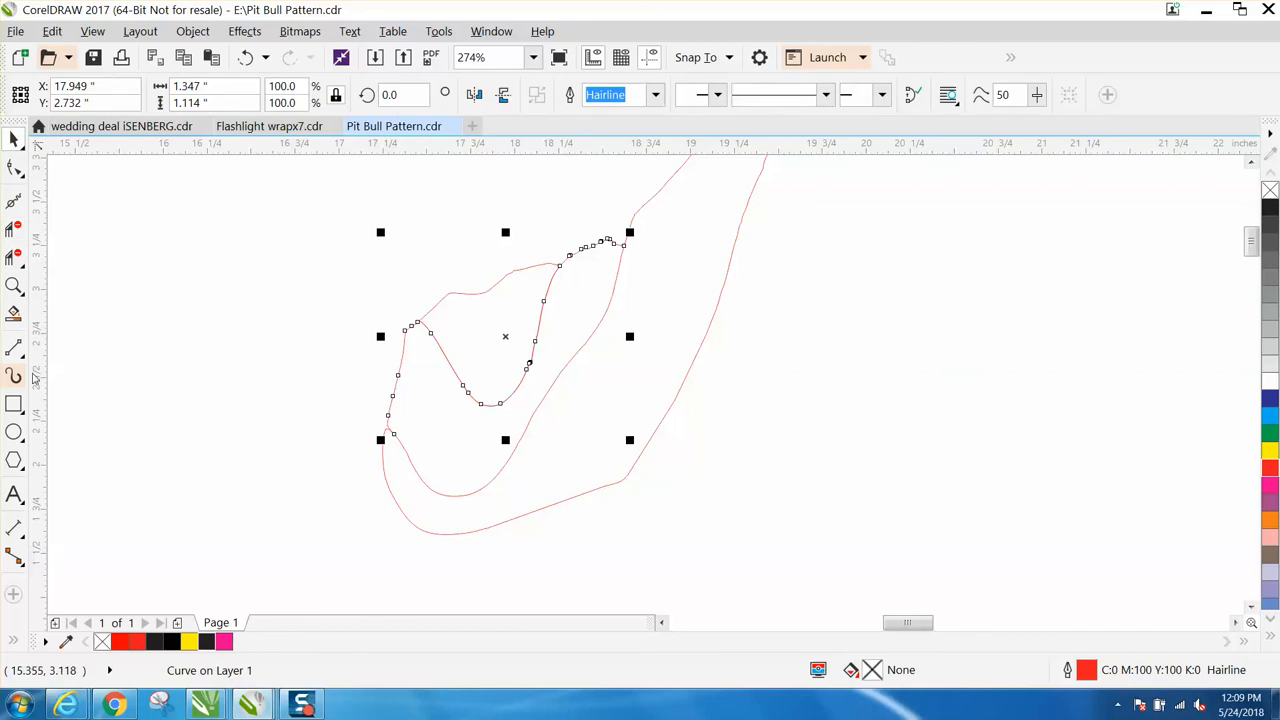
Smart-fill the jaw and neck, outer mouth and inner mouth areas in black, moving each new shape 7 inches to the right.
click(14, 313)
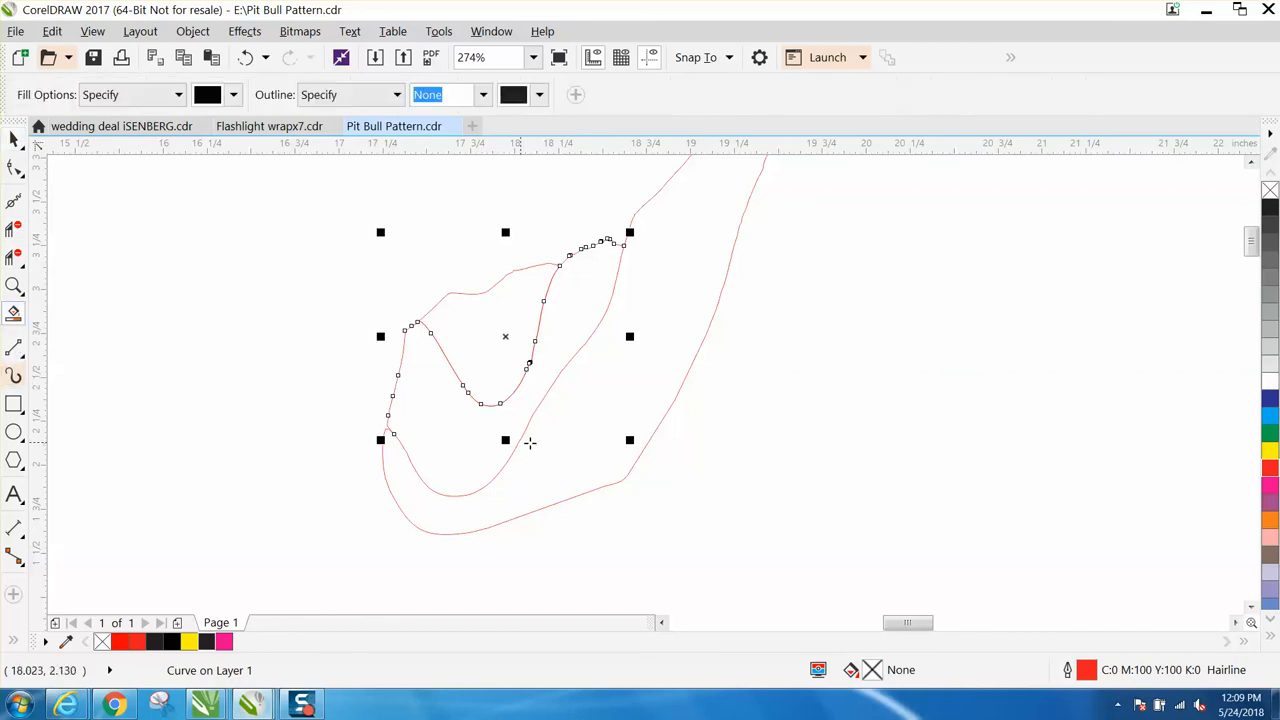
click(593, 445)
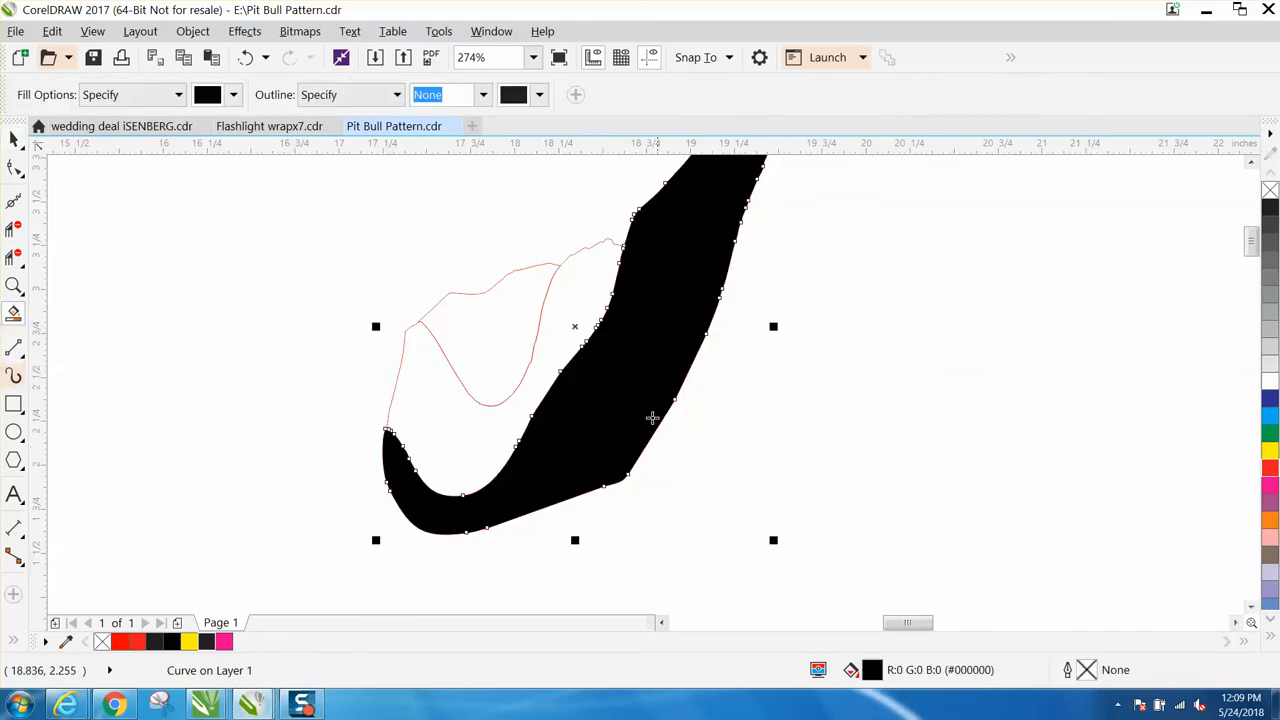
scroll(640, 410, down, 4)
key(Right)
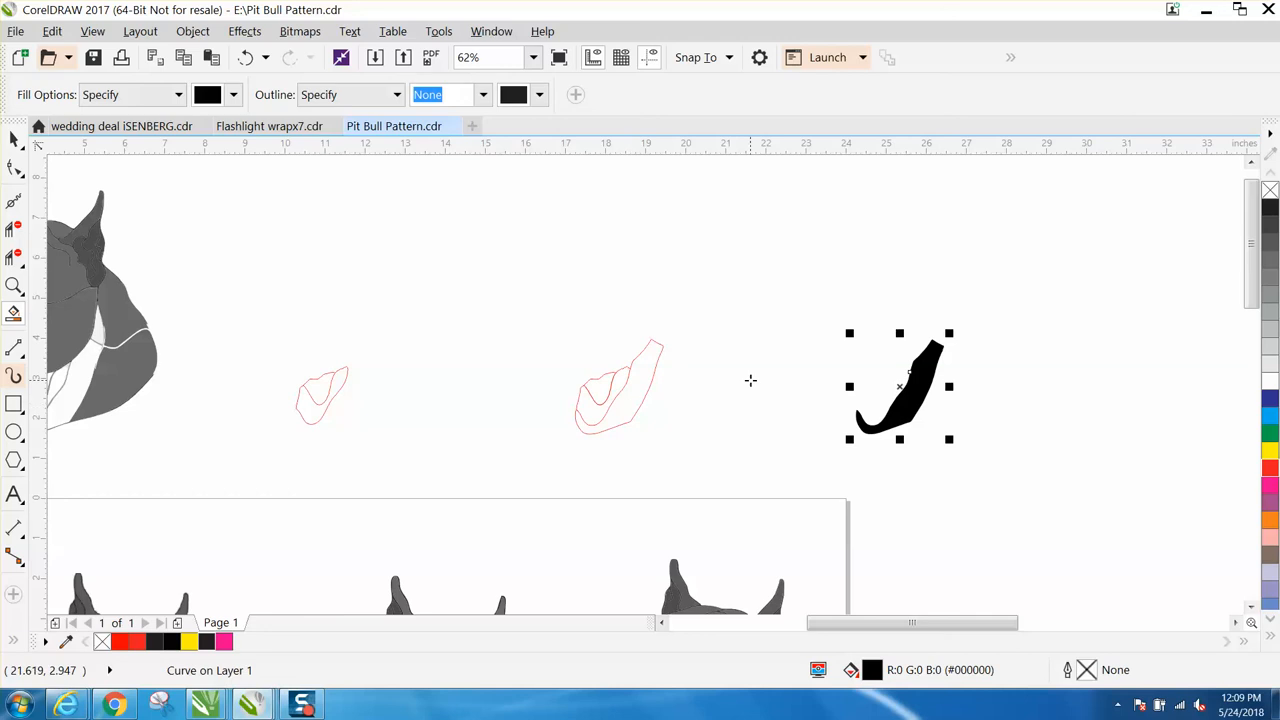
click(622, 380)
key(Right)
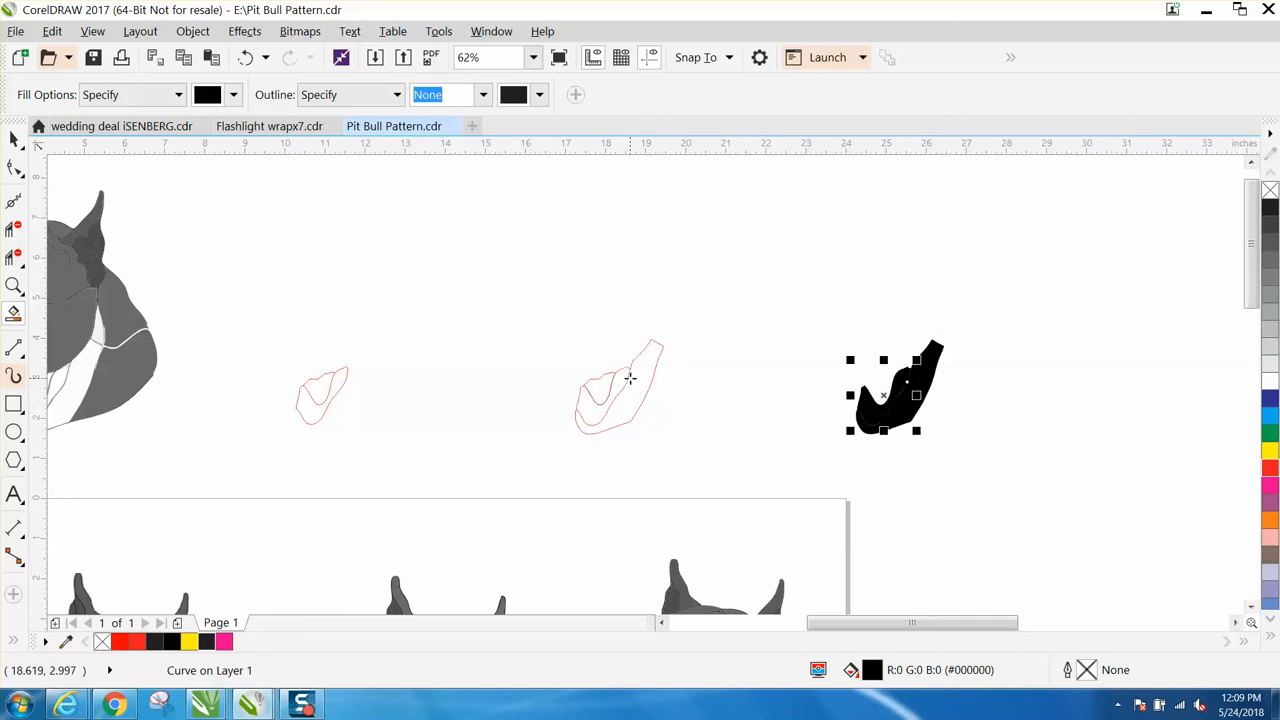
click(596, 391)
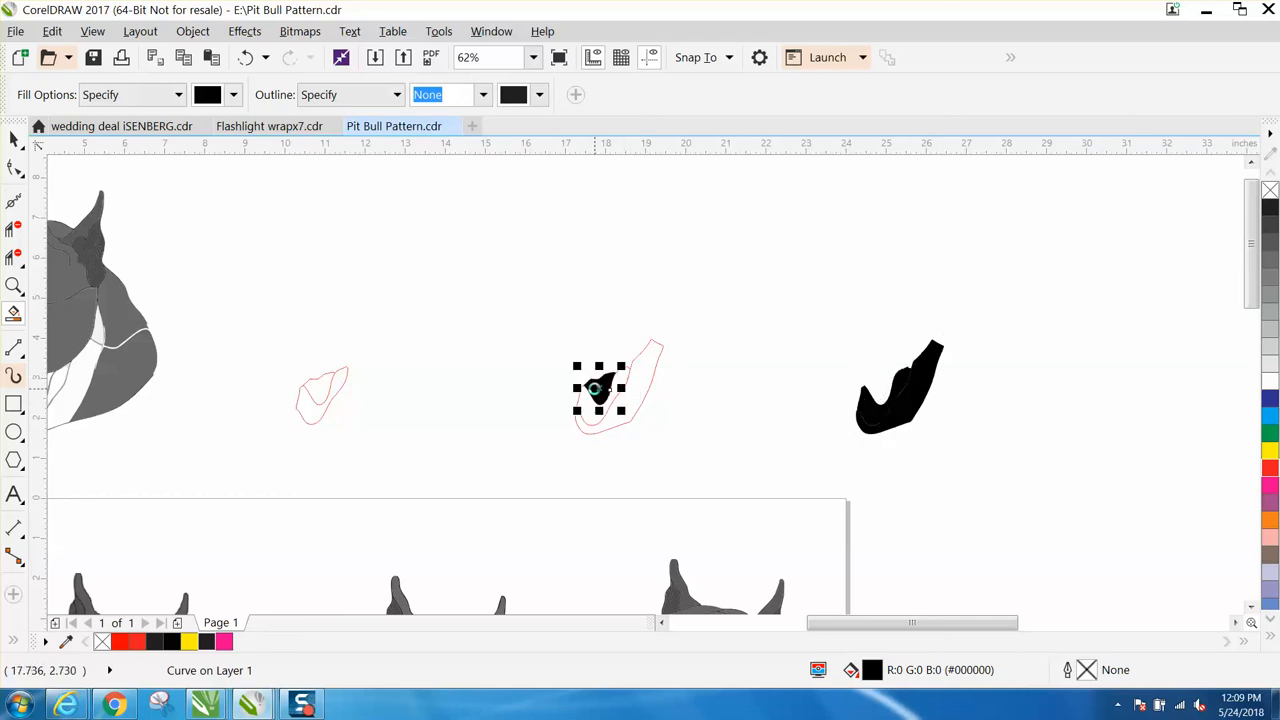
key(Right)
key(space)
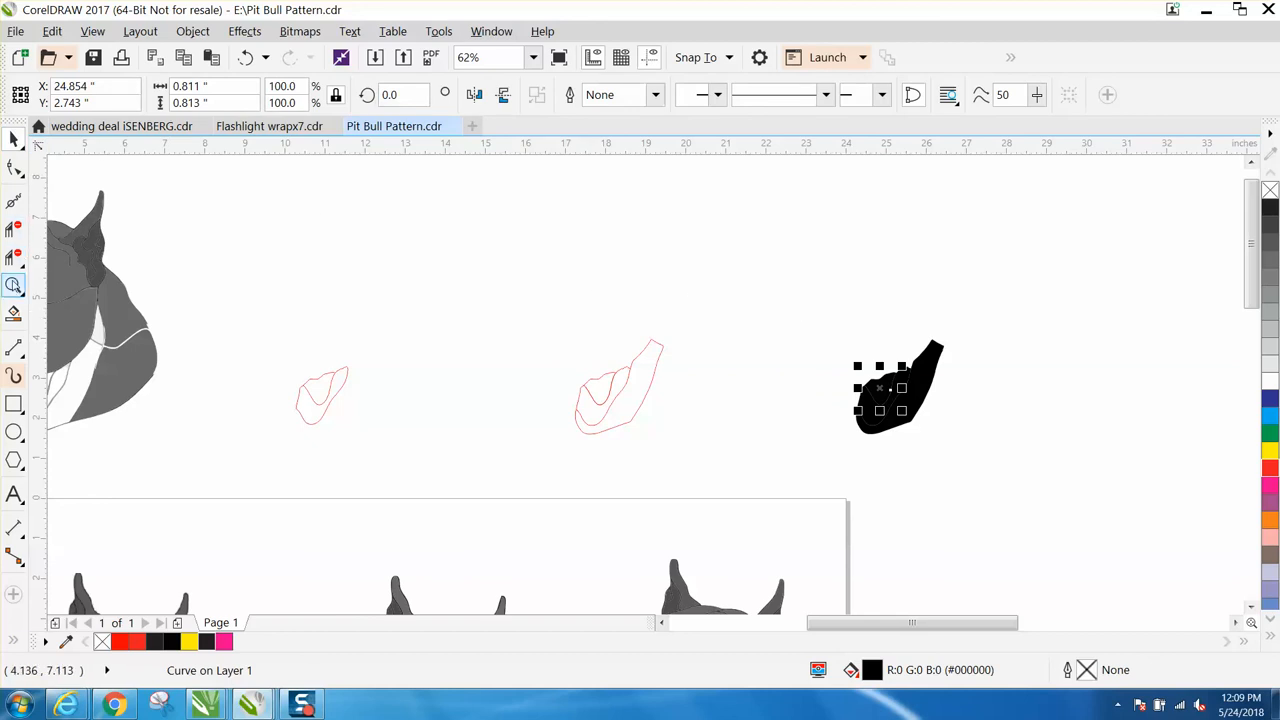
Remove the fill from all three new black shapes together and give them a red outline.
click(14, 285)
drag(823, 306, 1040, 468)
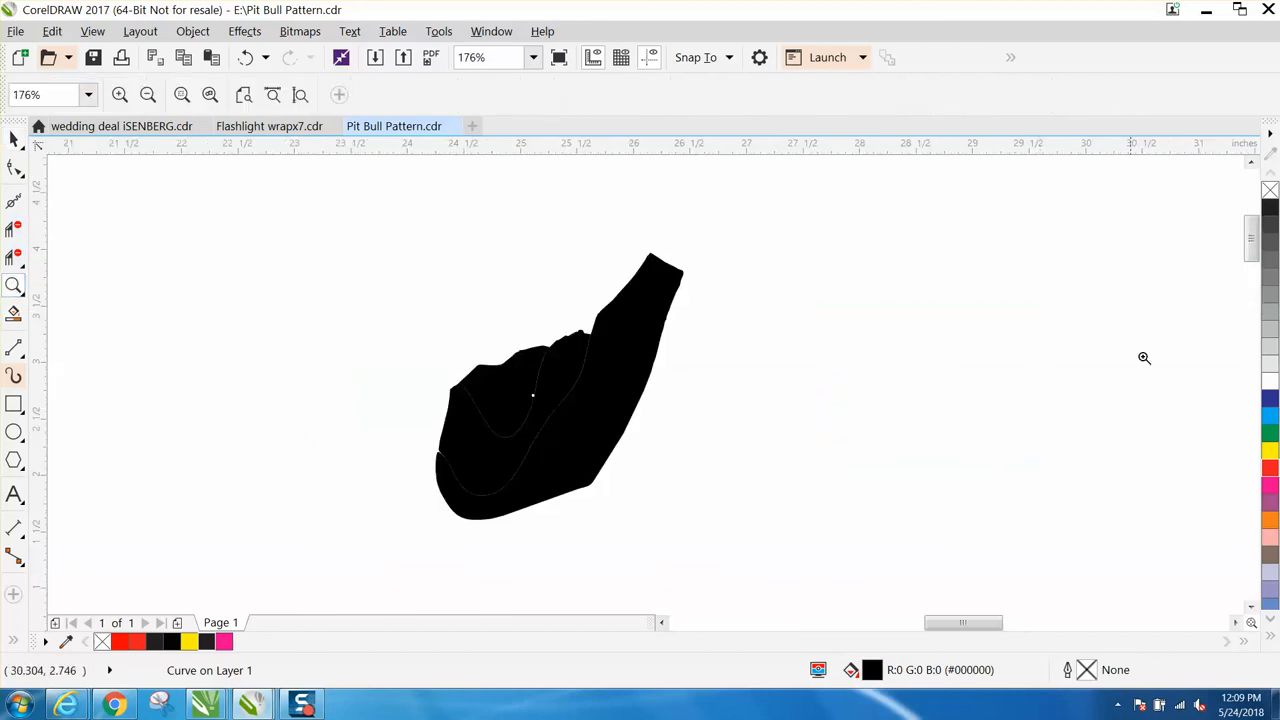
click(1270, 190)
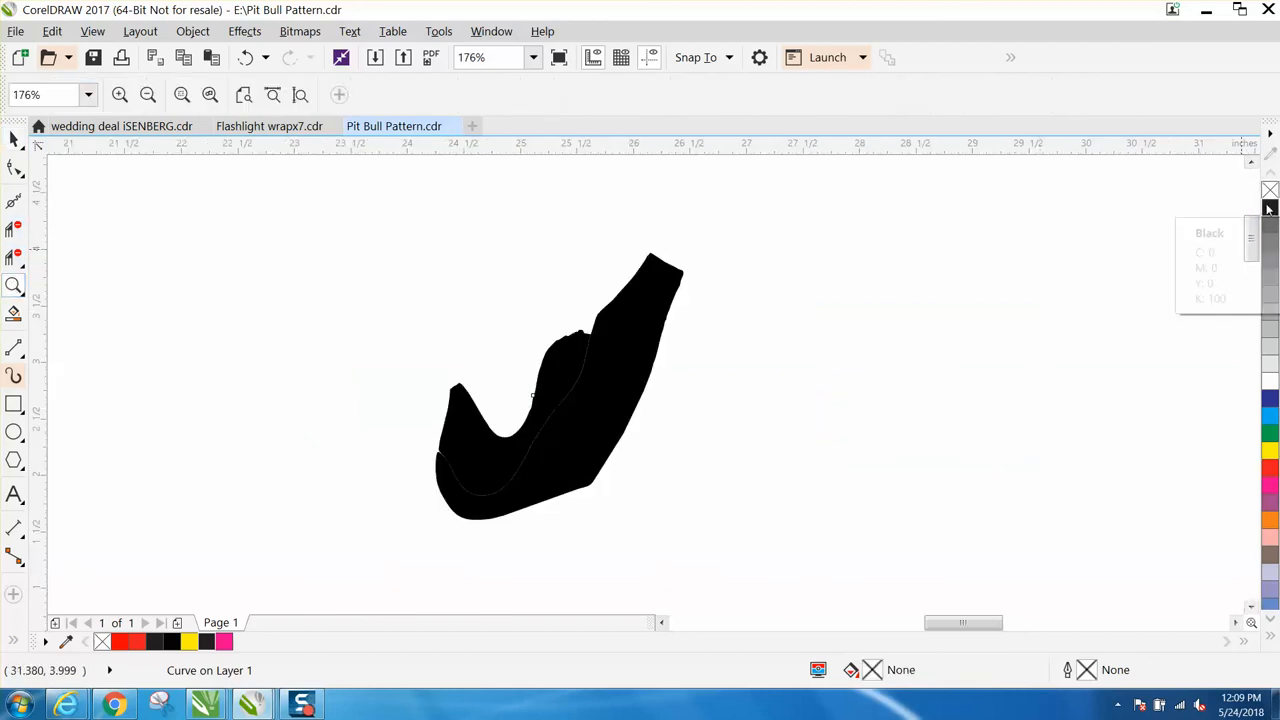
click(243, 63)
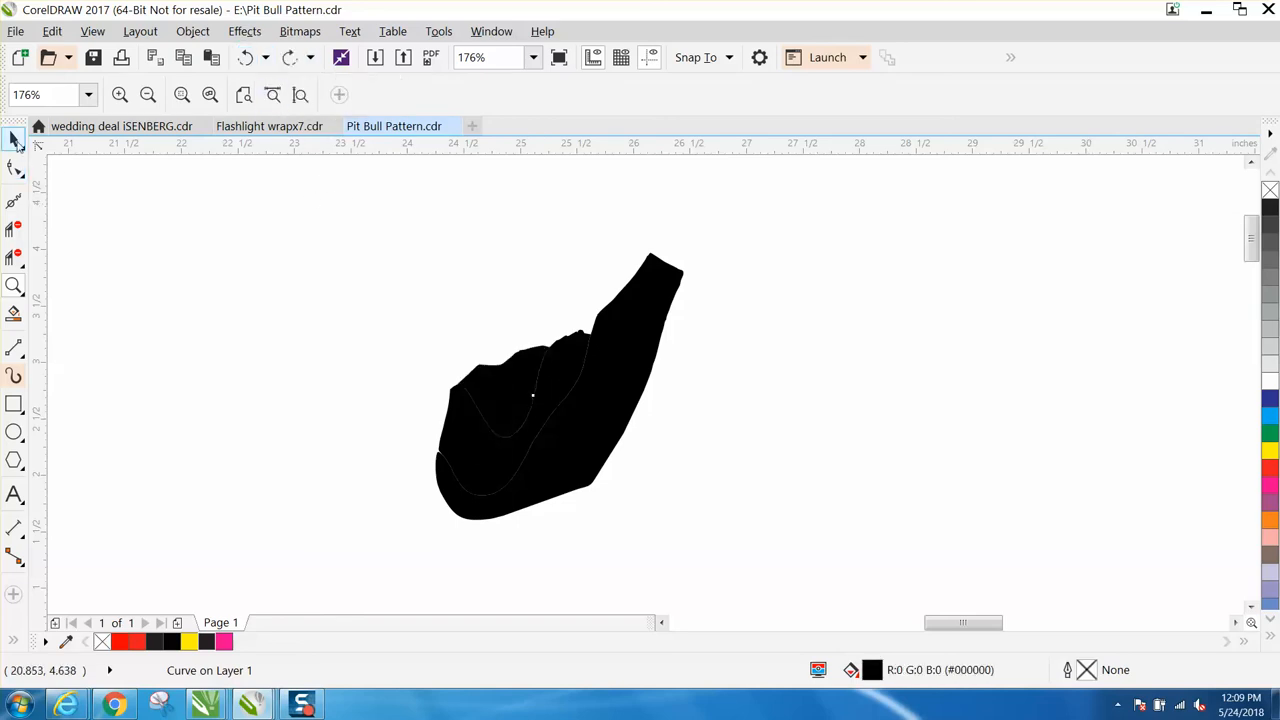
key(space)
drag(353, 206, 906, 590)
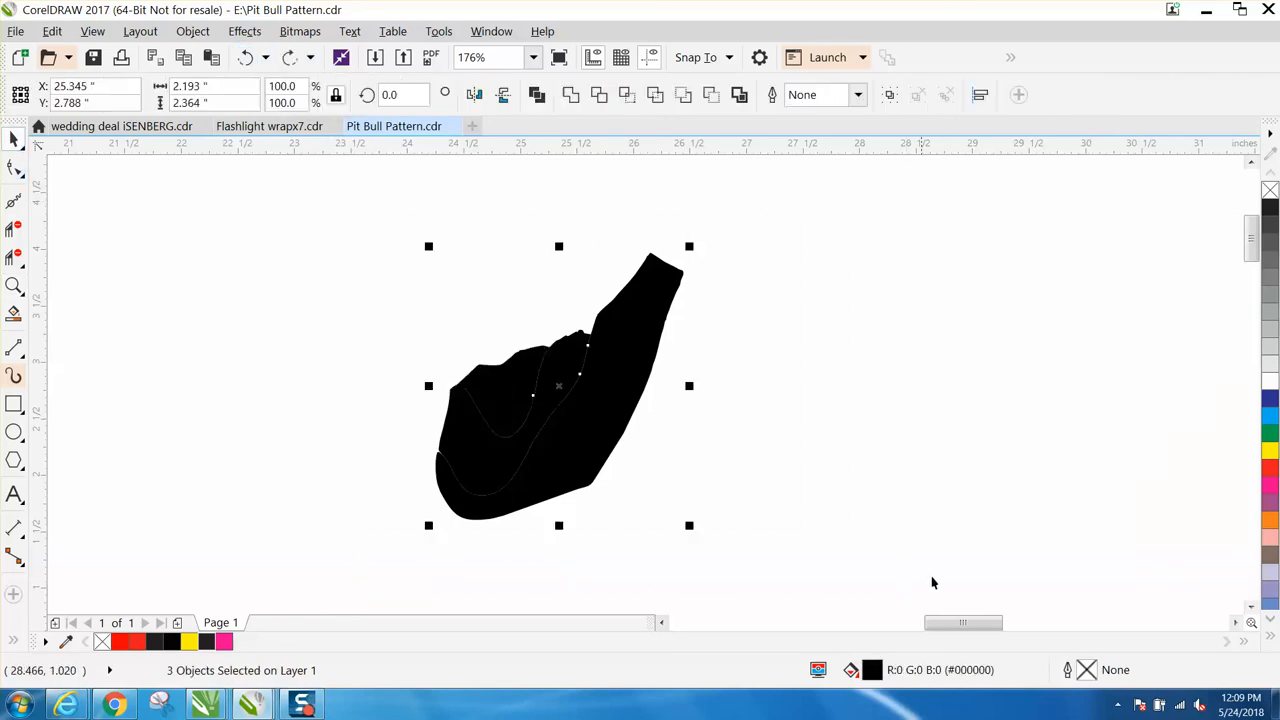
click(1270, 190)
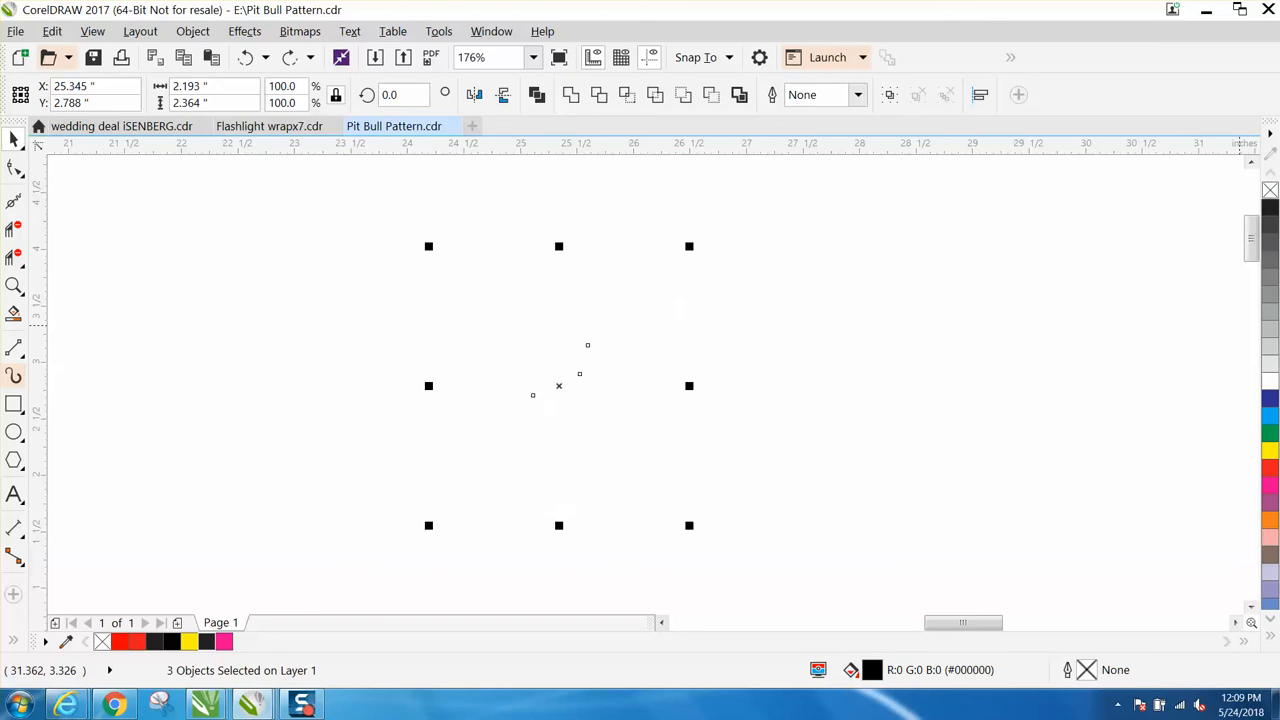
right_click(1271, 474)
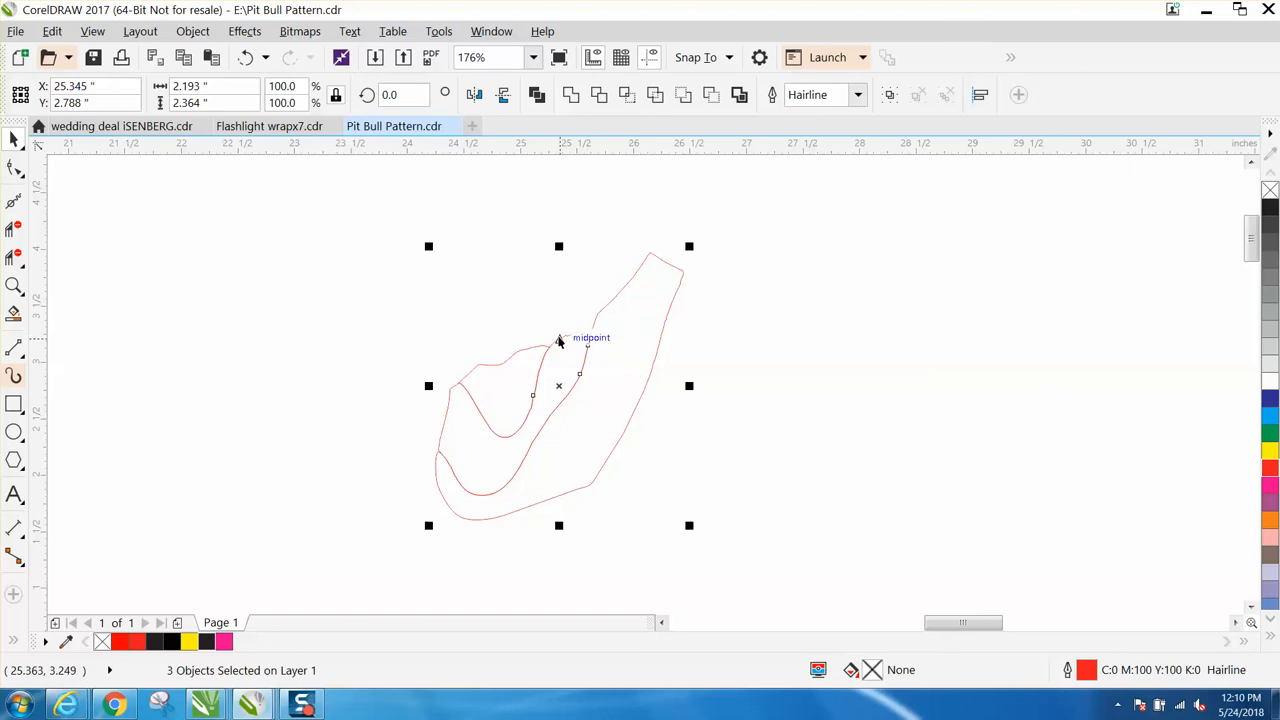
Examine up close the junctions where the inner mouth, outer mouth and neck outlines meet, checking for gaps.
click(15, 285)
drag(549, 307, 645, 378)
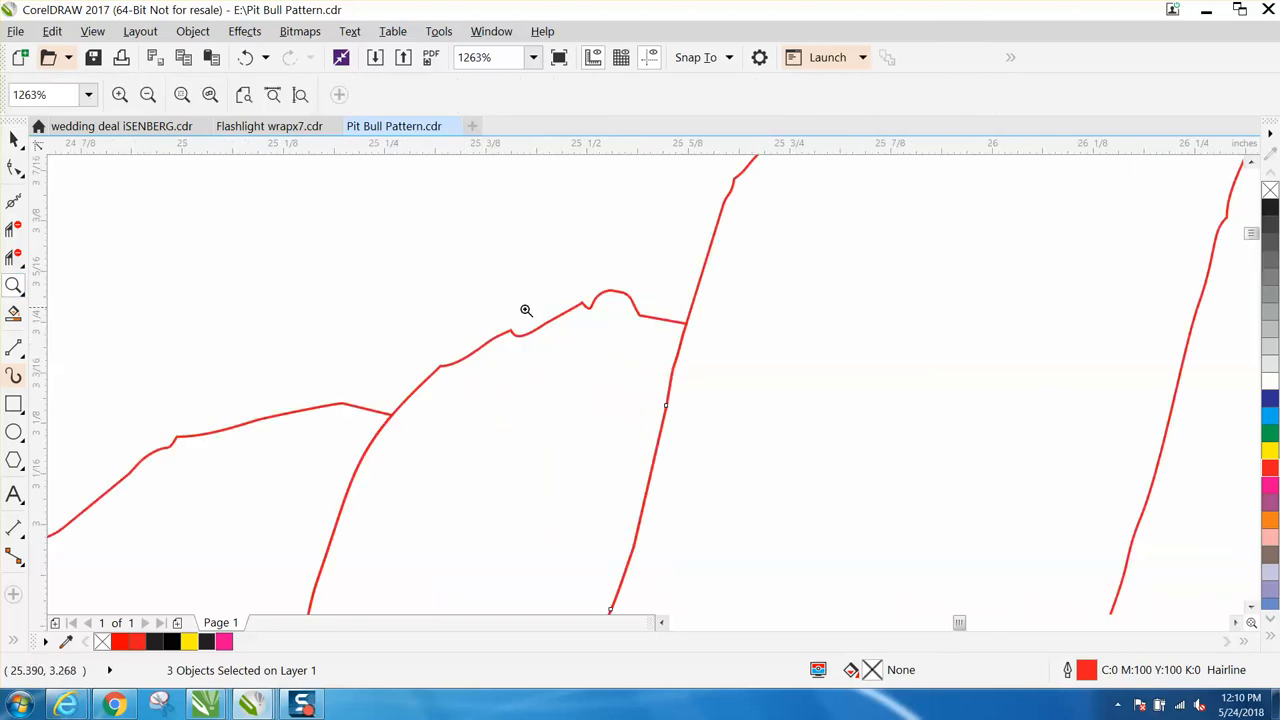
right_click(610, 340)
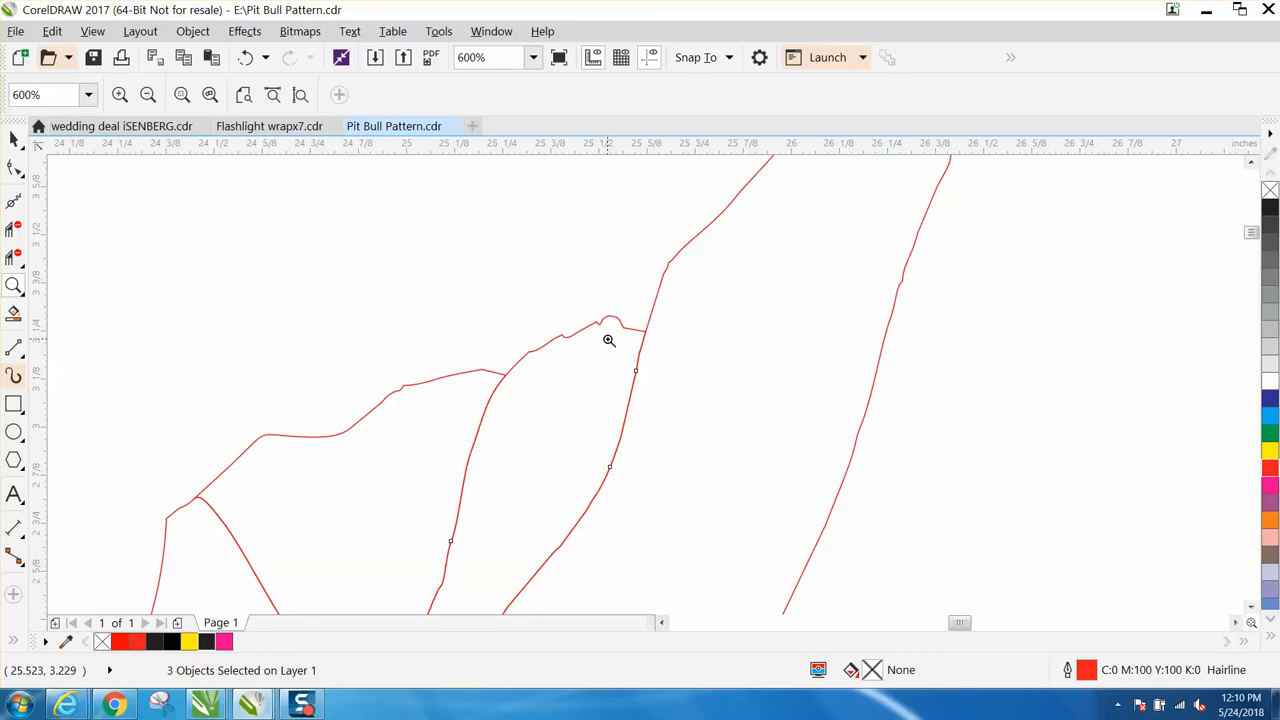
right_click(685, 270)
right_click(711, 269)
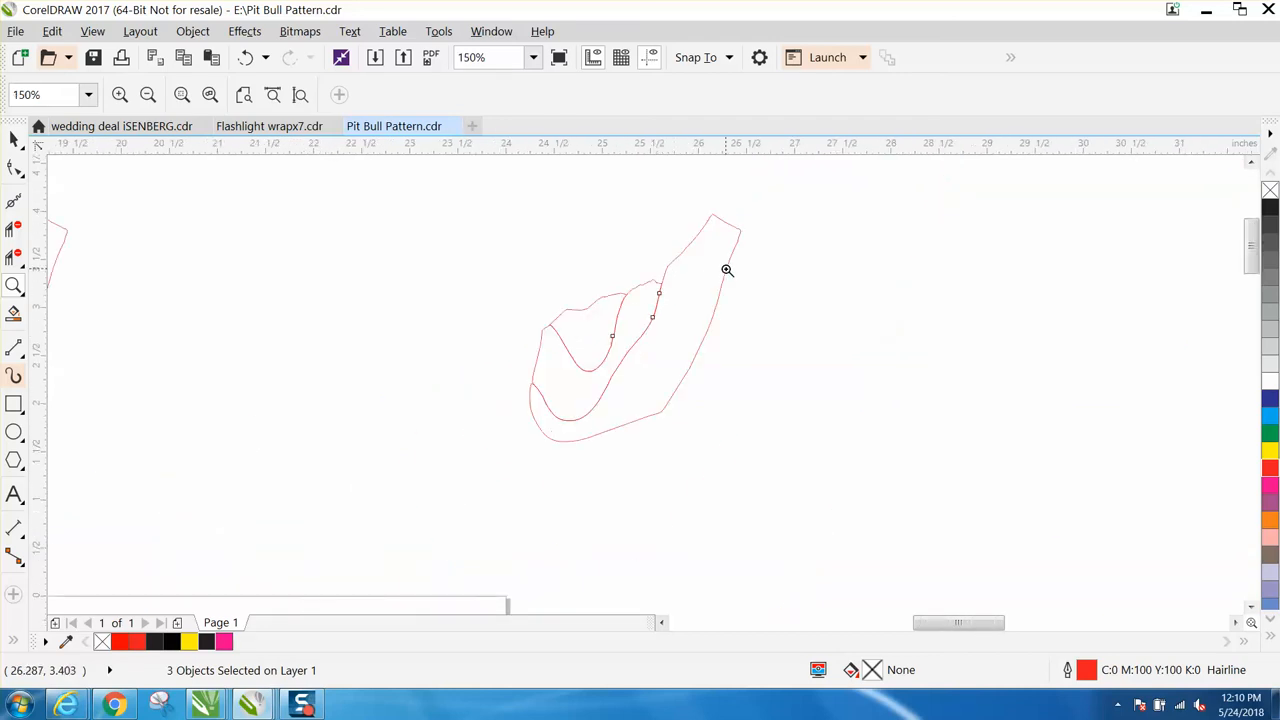
right_click(728, 272)
right_click(733, 277)
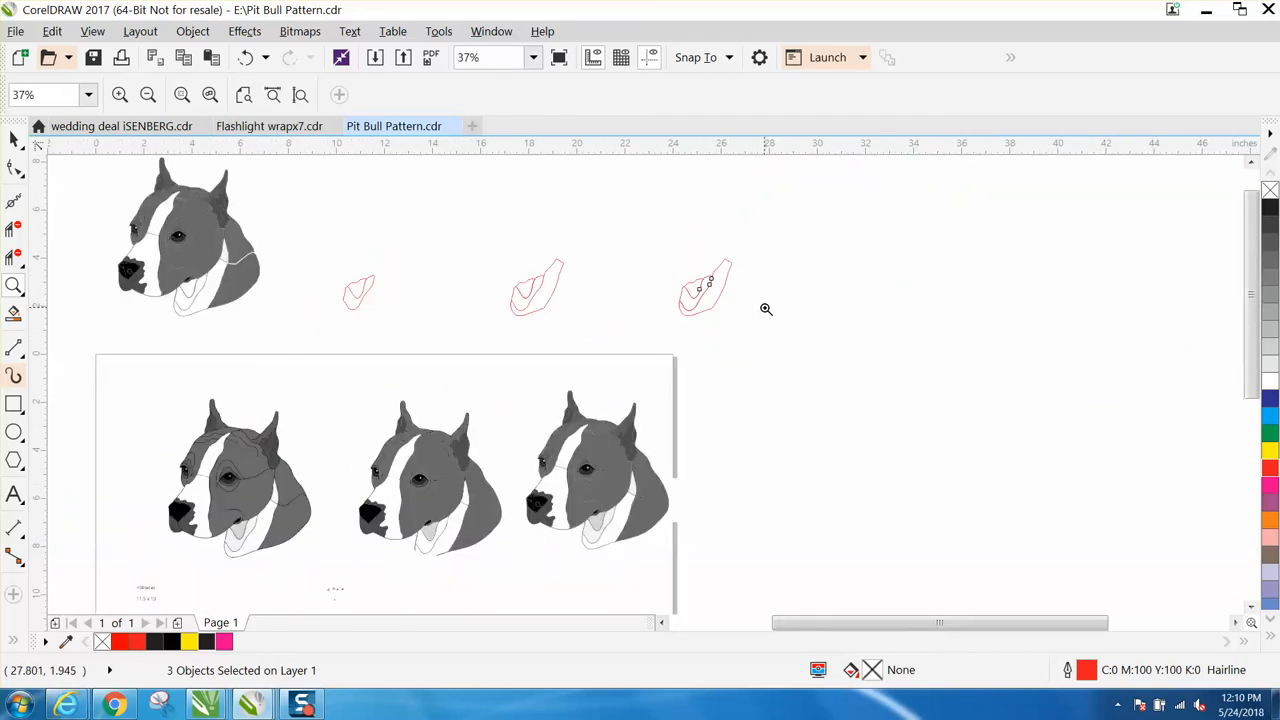
Delete the two older sets of red mouth and jaw outlines between the dog head and the newest set.
click(14, 139)
drag(307, 245, 604, 342)
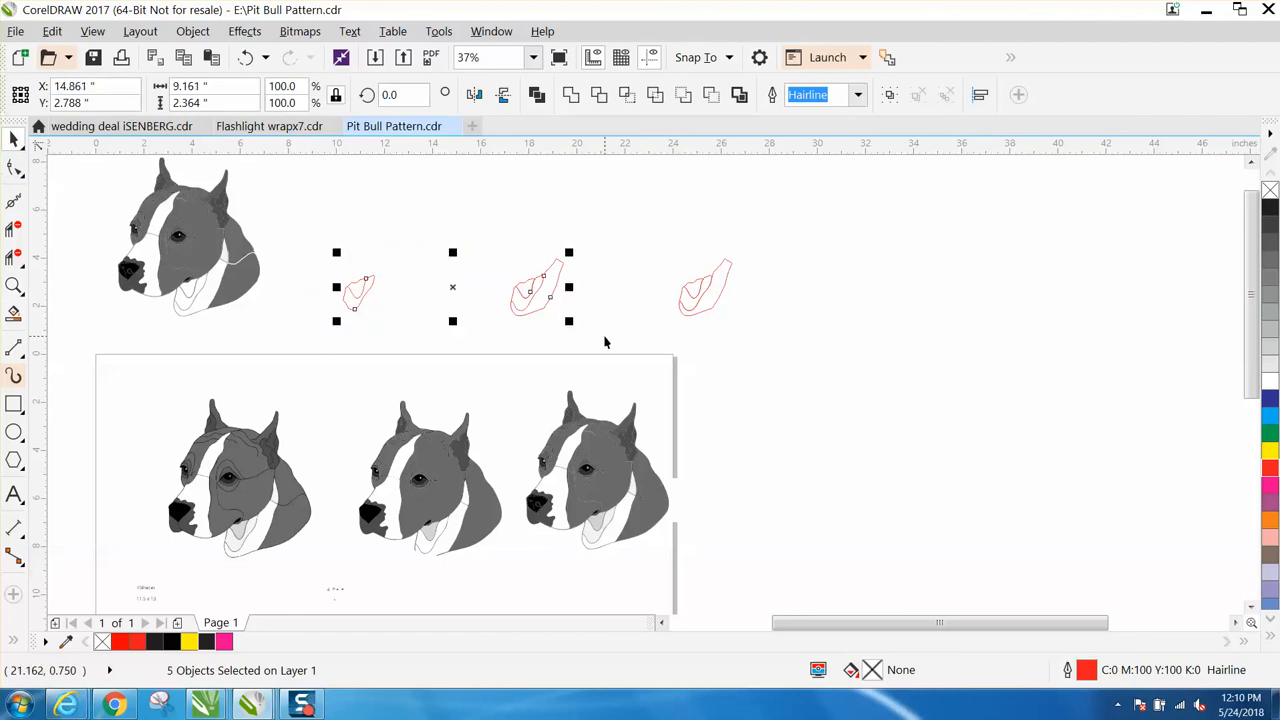
key(Delete)
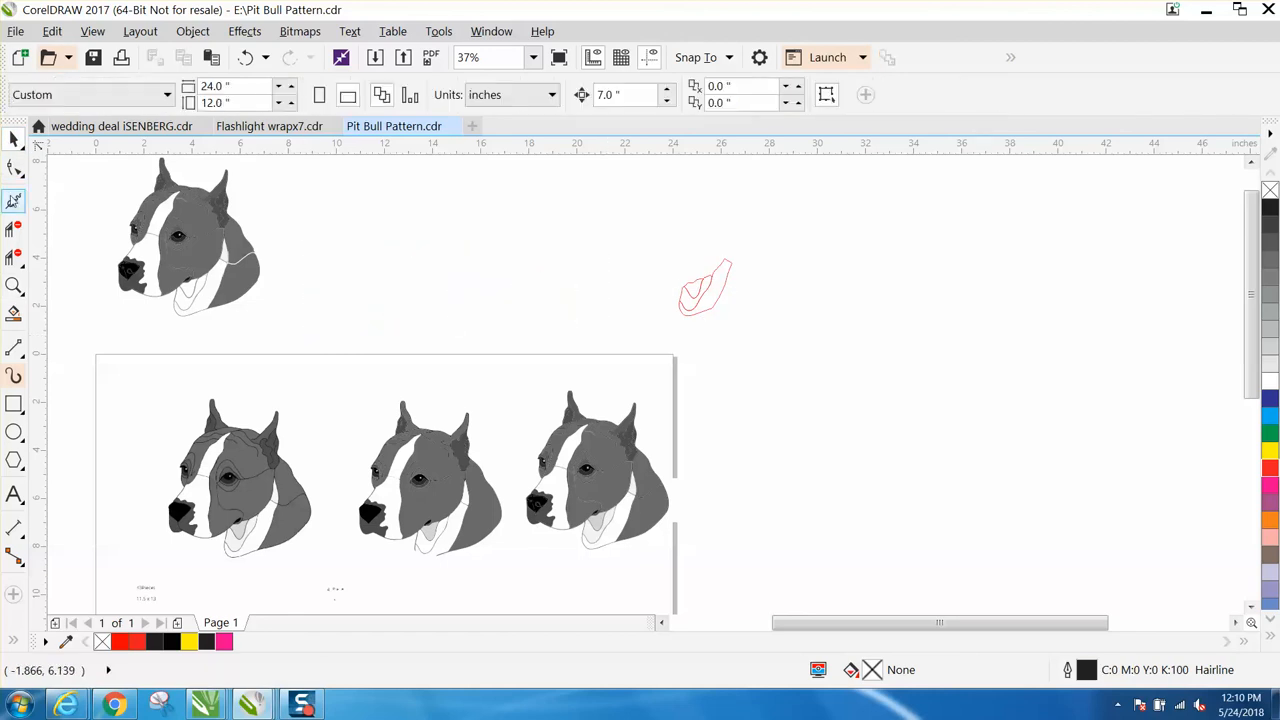
click(20, 288)
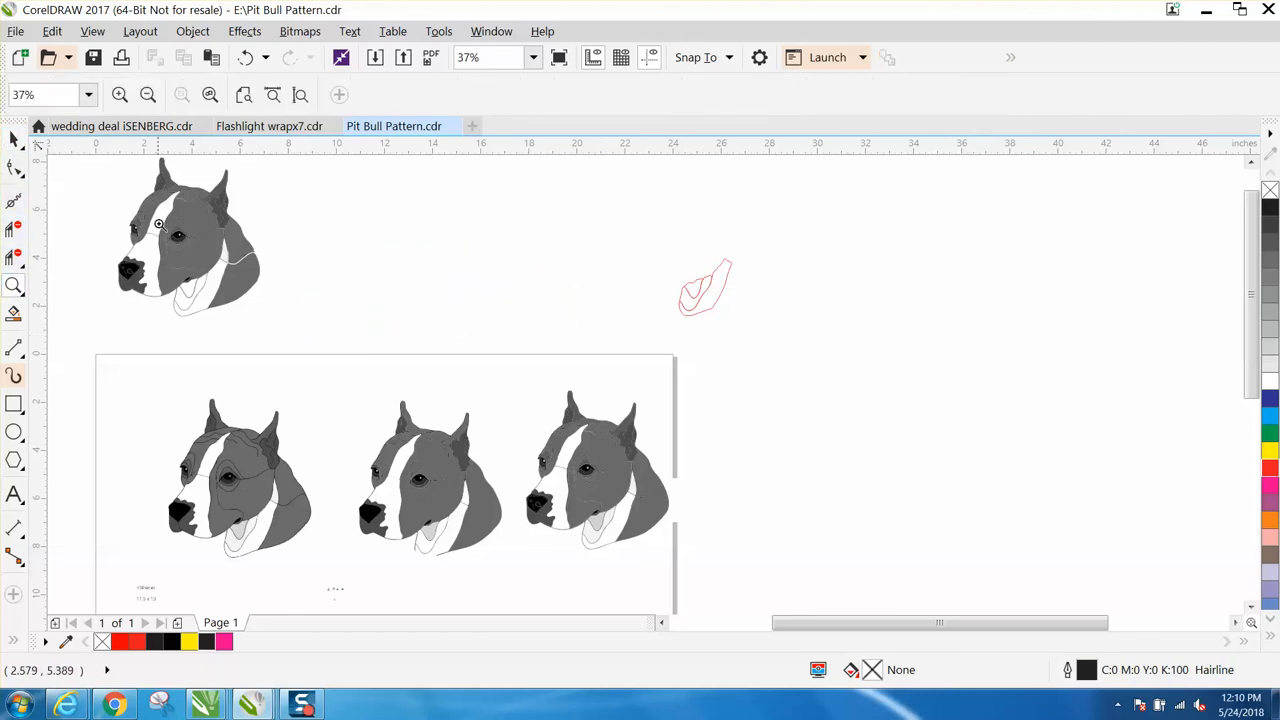
drag(171, 184, 417, 357)
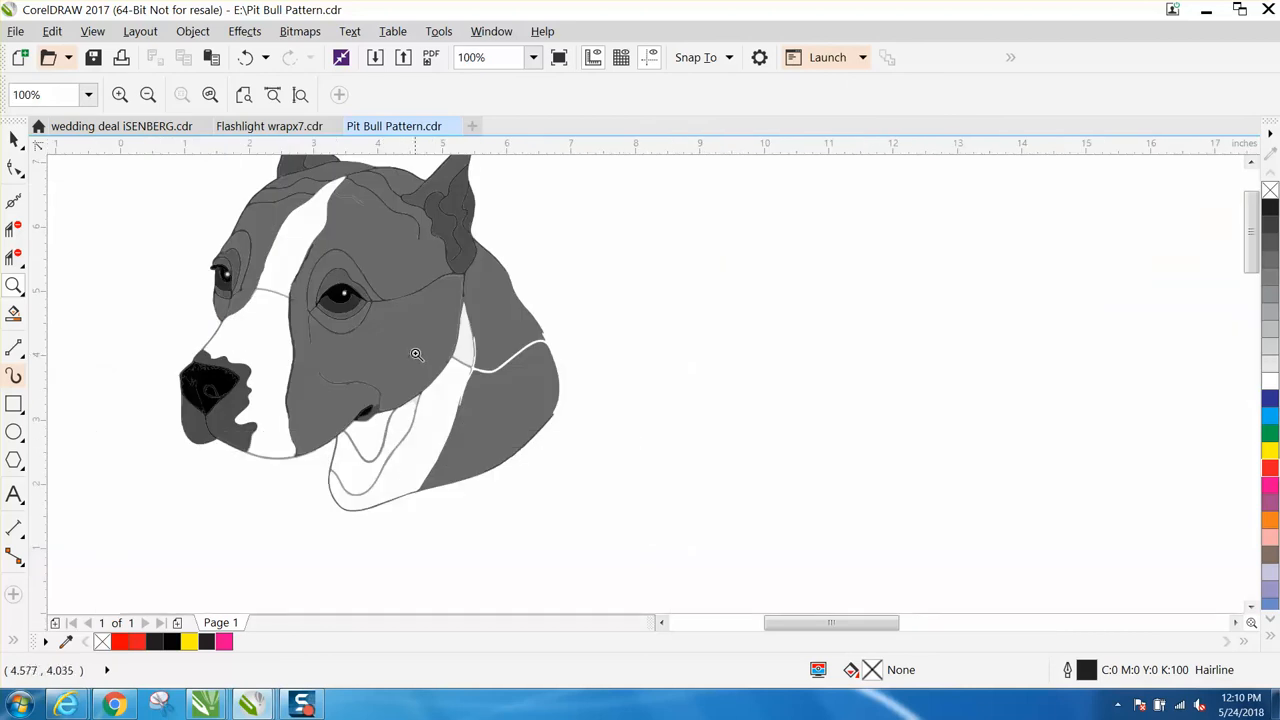
right_click(418, 352)
right_click(432, 346)
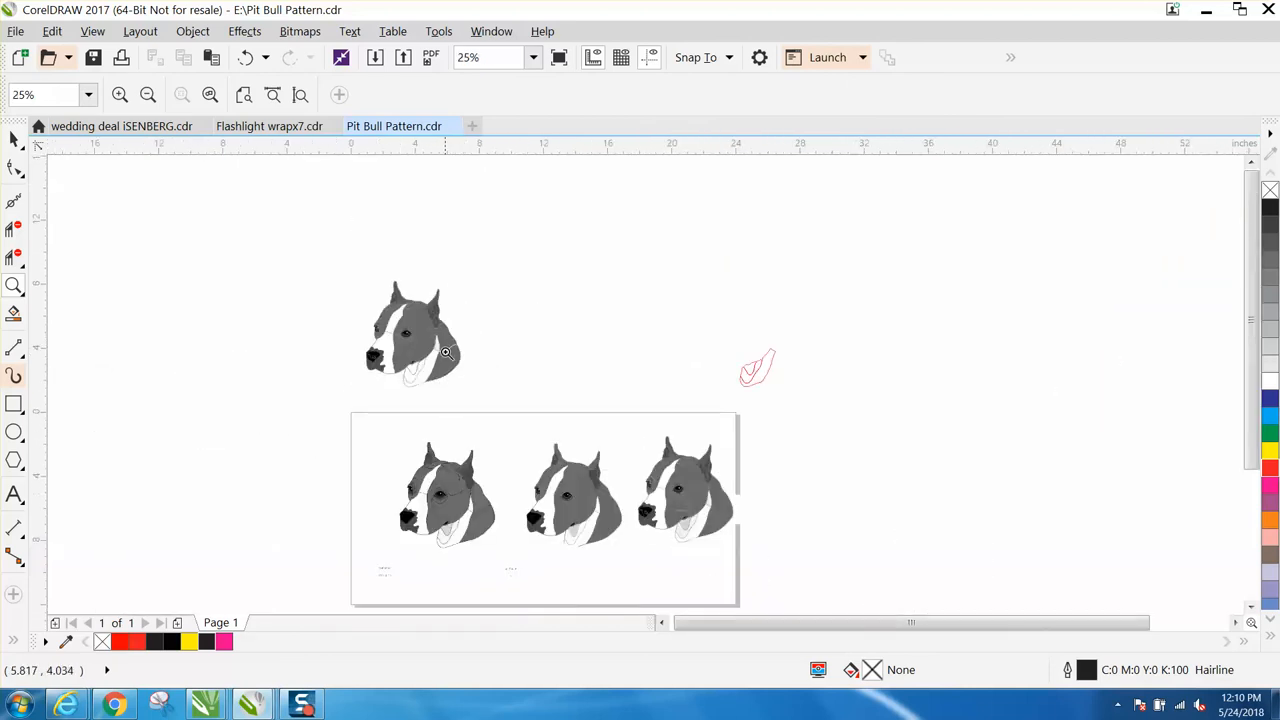